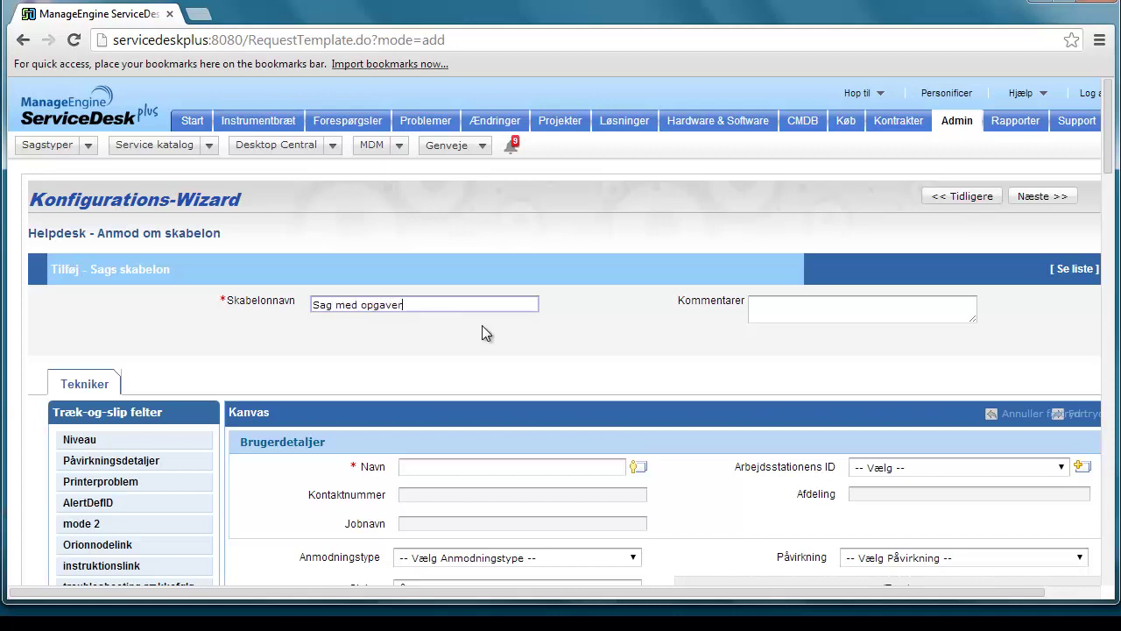
# - Save the Sag med opgaver request template and open a new task for it
pyautogui.click(954, 341)
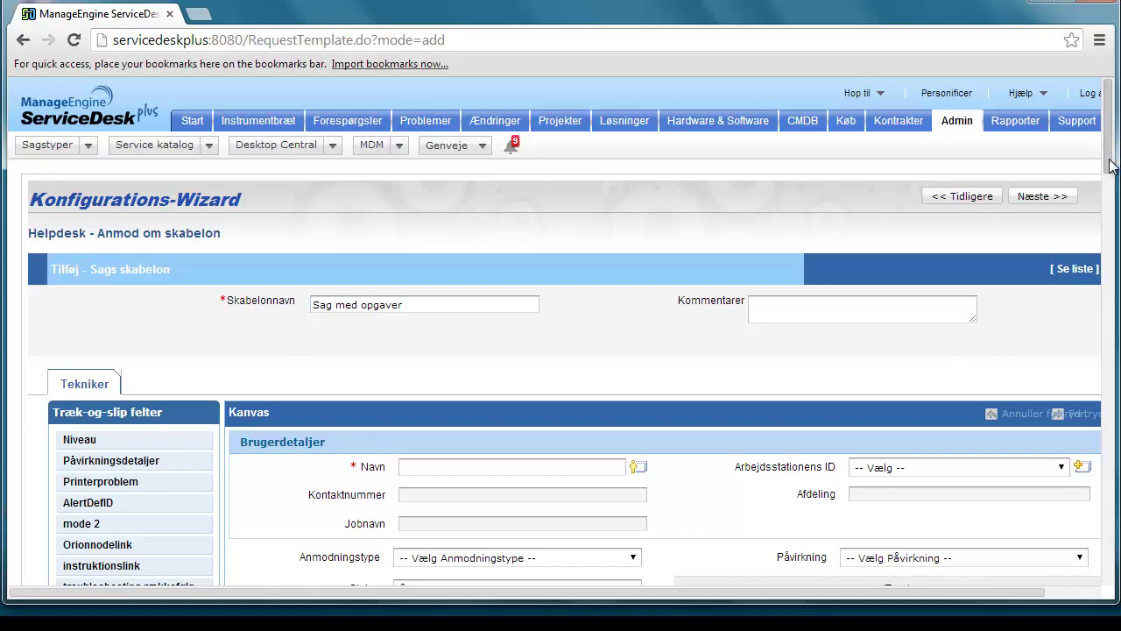
pyautogui.moveTo(1111, 167); pyautogui.dragTo(1067, 438)
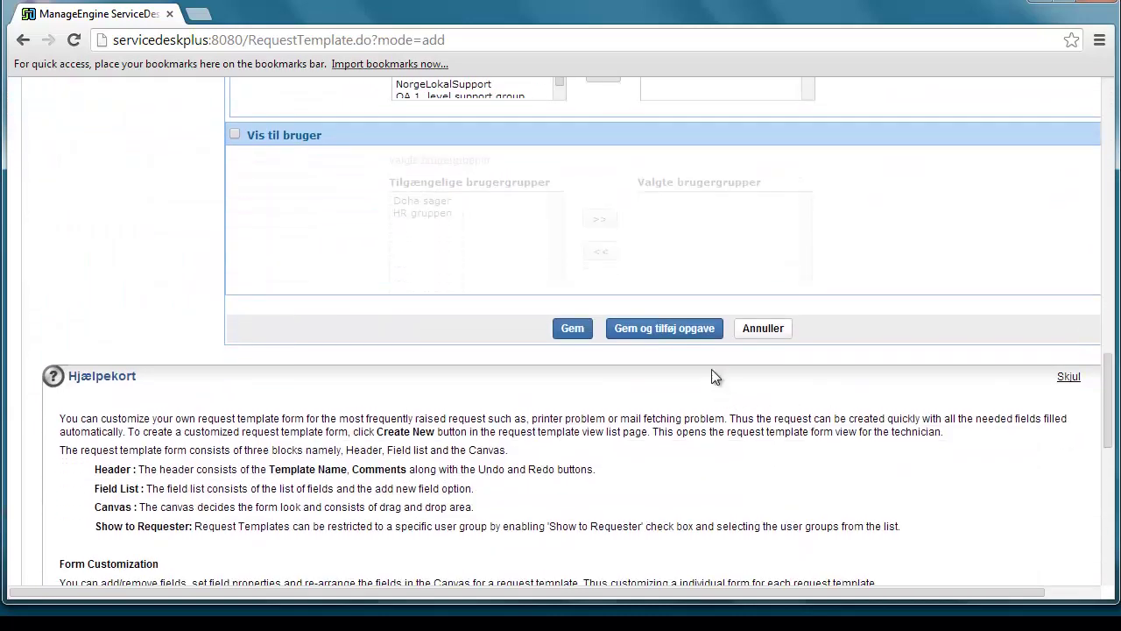
pyautogui.click(666, 324)
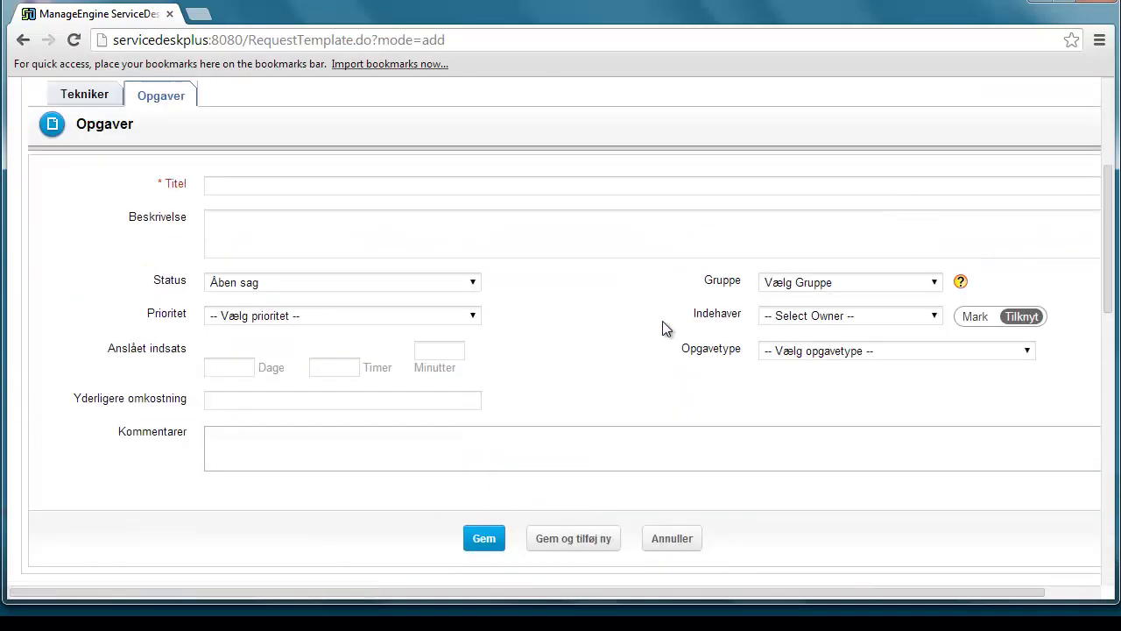
# - Title the first template task Opgave 1 and set a technician as its owner, using Mark instead of Tilknyt
pyautogui.click(226, 216)
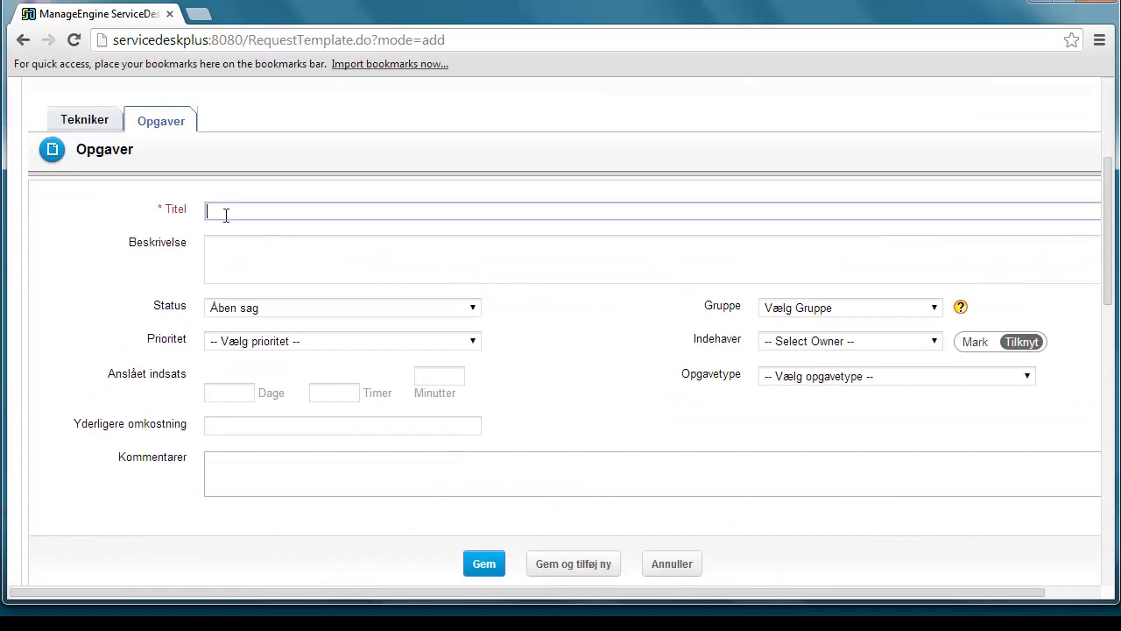
pyautogui.write('OPgave')
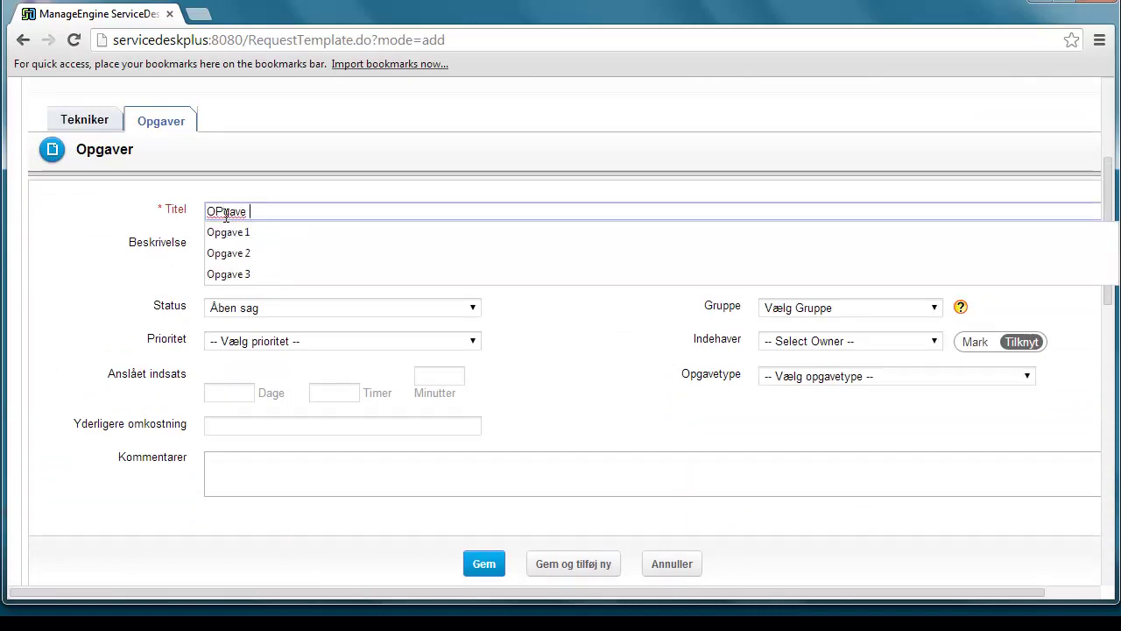
pyautogui.click(247, 233)
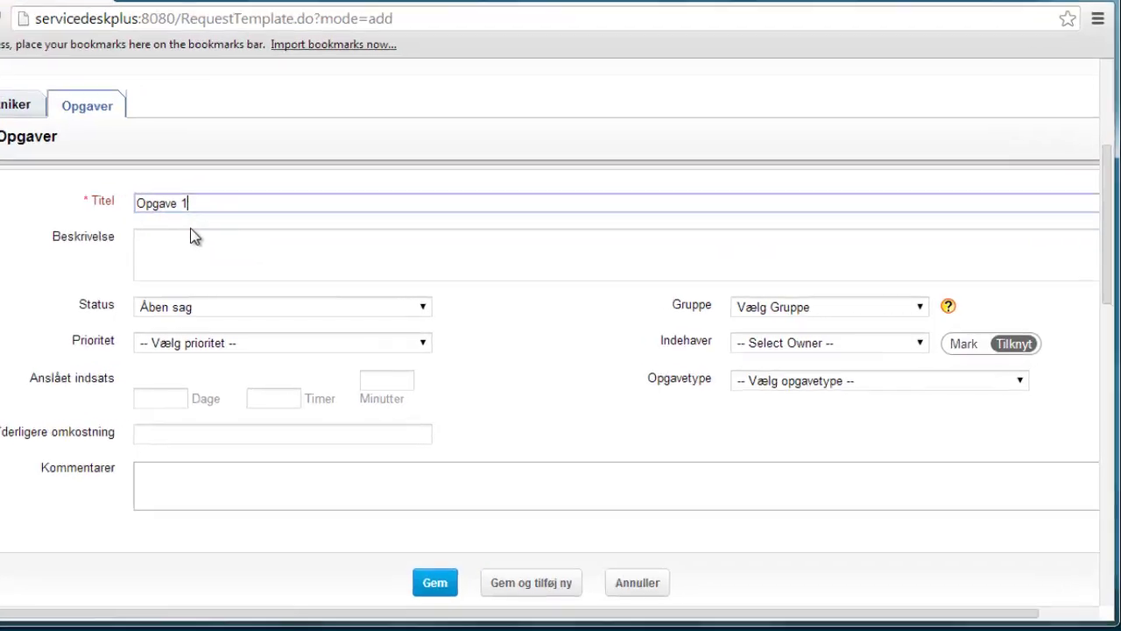
pyautogui.click(621, 357)
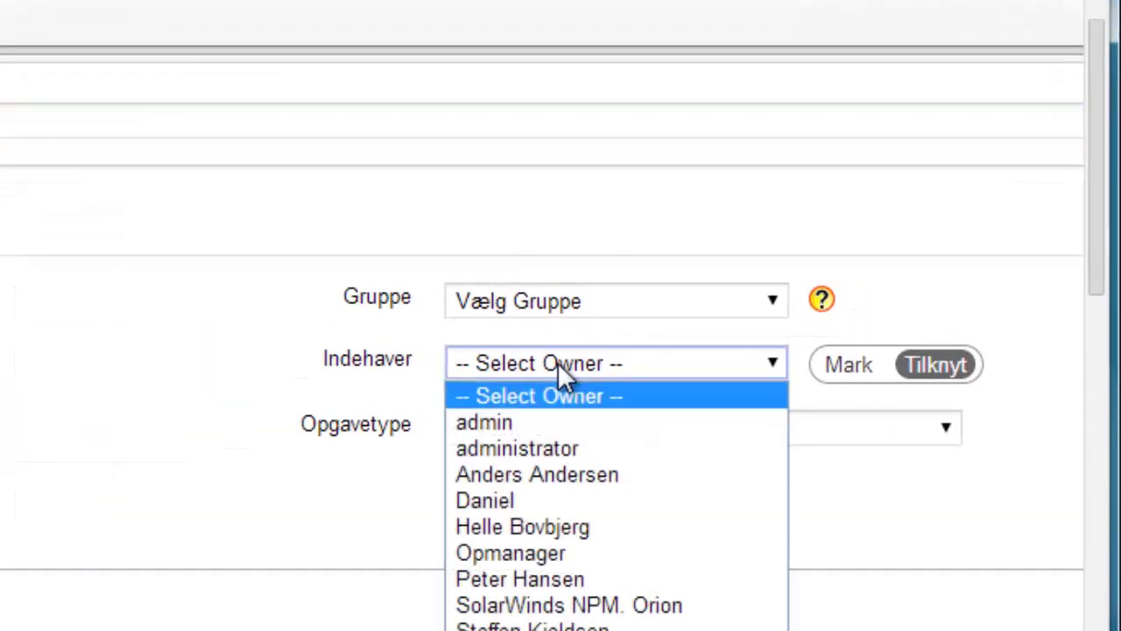
pyautogui.click(602, 625)
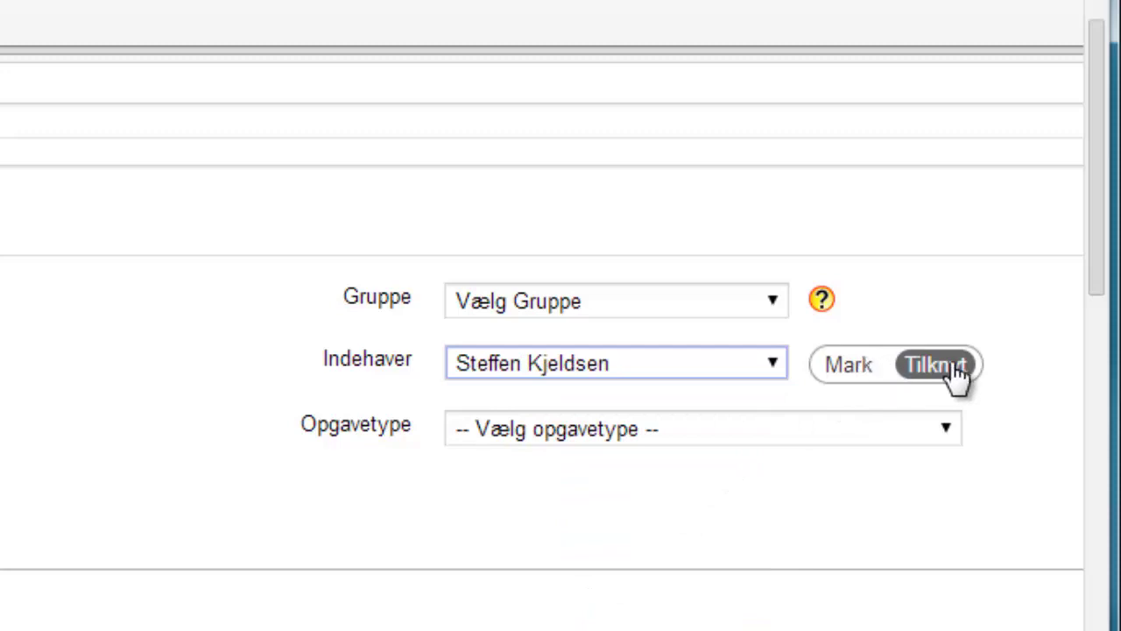
pyautogui.click(866, 372)
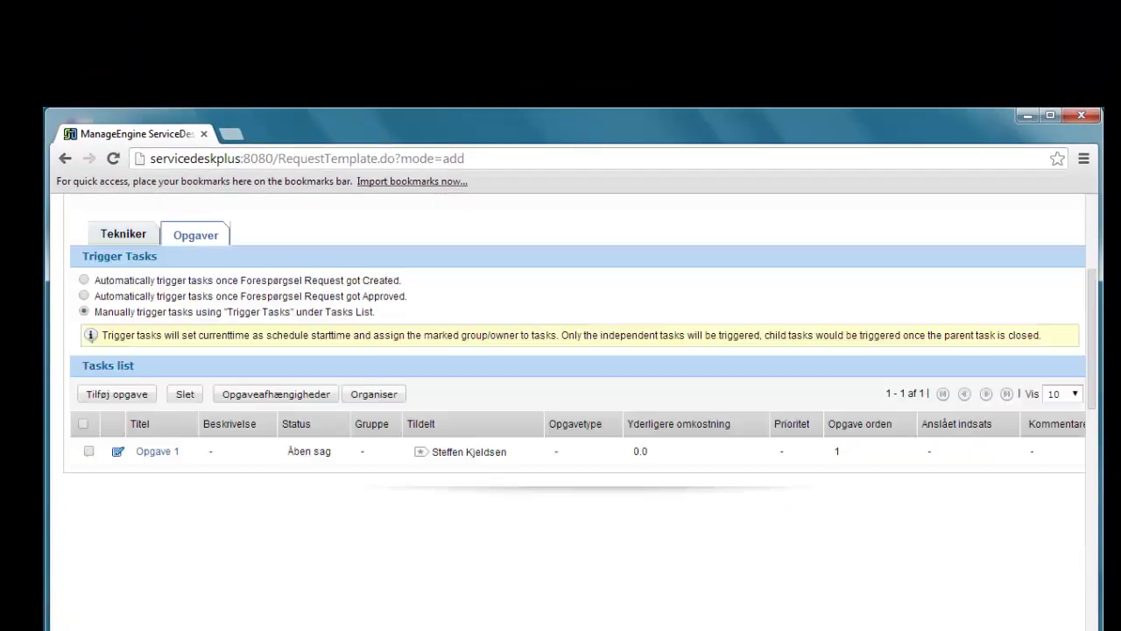
# - Add a second template task titled Opgave 2 with the same technician as its marked owner
pyautogui.click(118, 395)
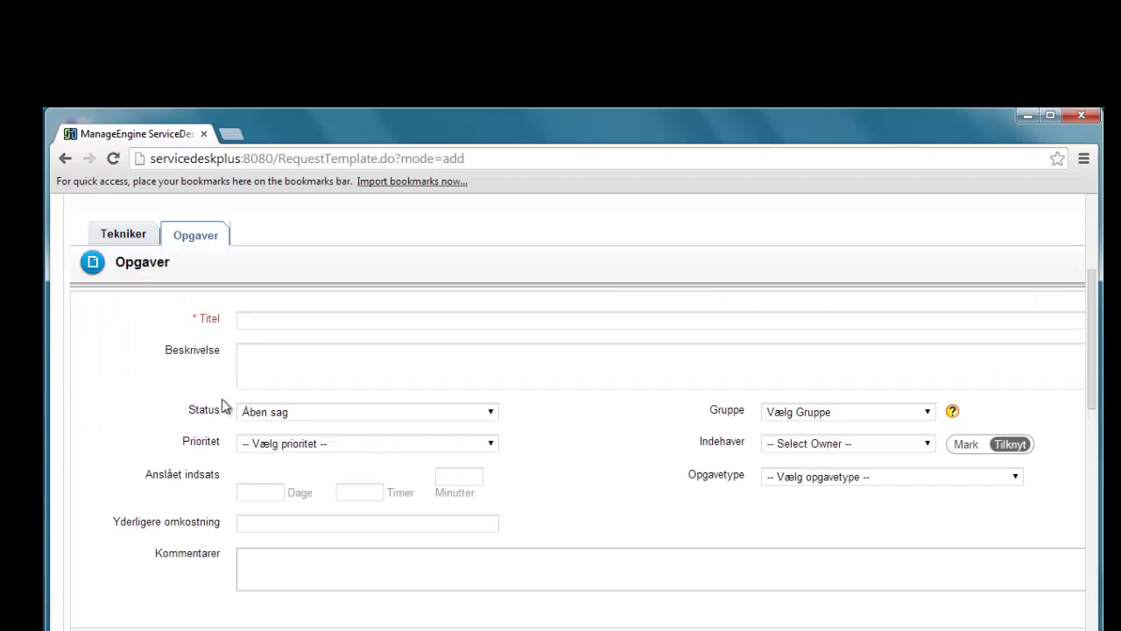
pyautogui.click(268, 322)
pyautogui.write('op')
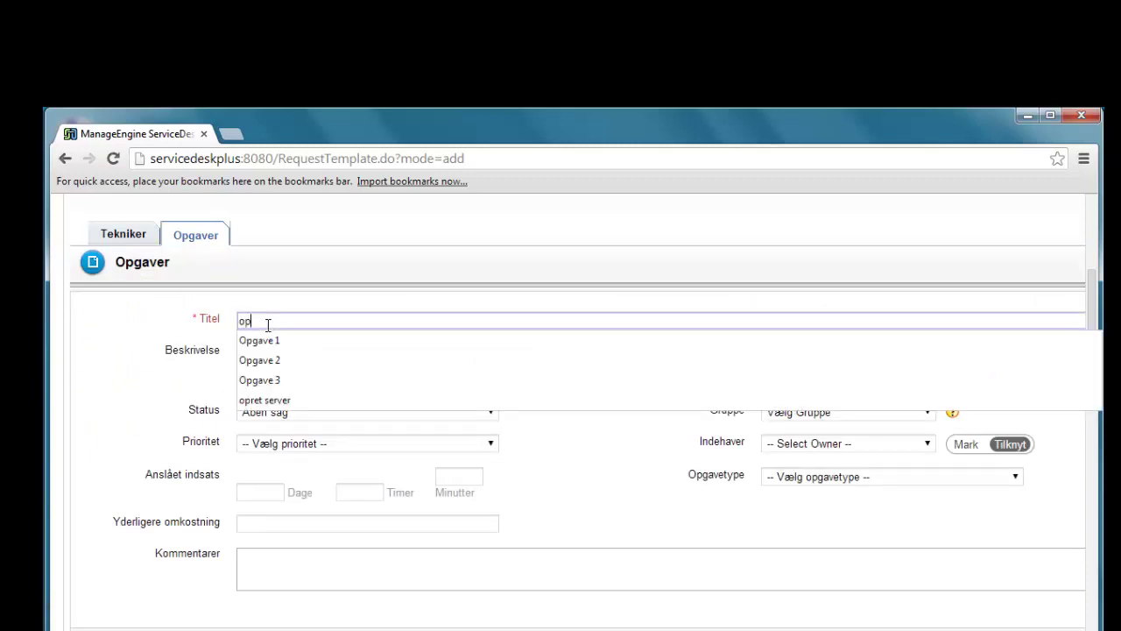
pyautogui.click(271, 360)
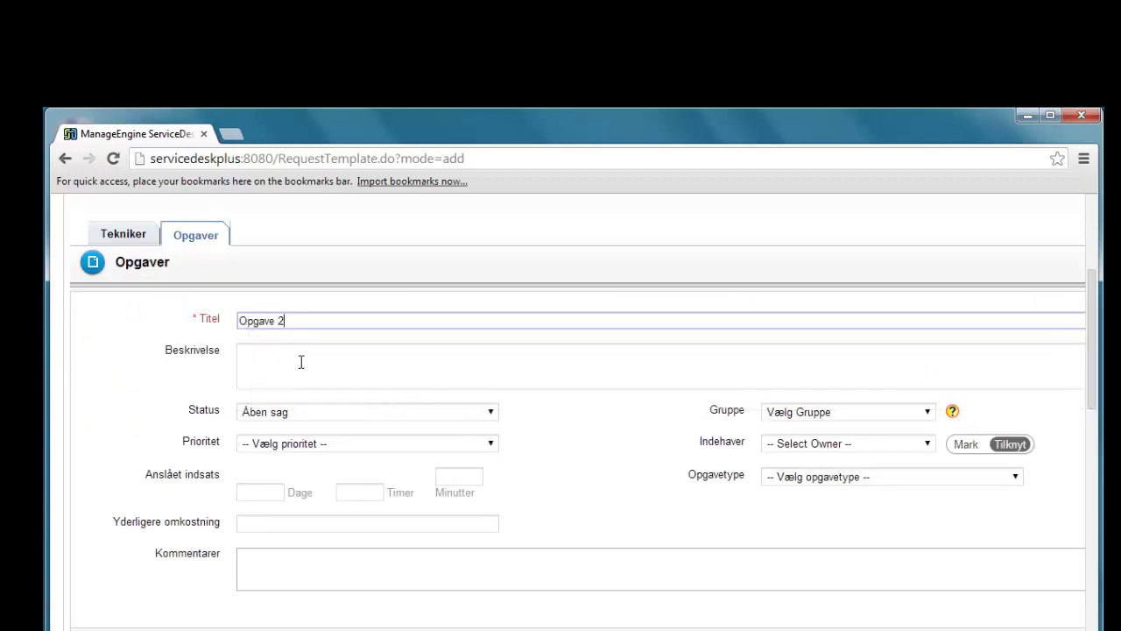
pyautogui.click(882, 446)
pyautogui.click(835, 579)
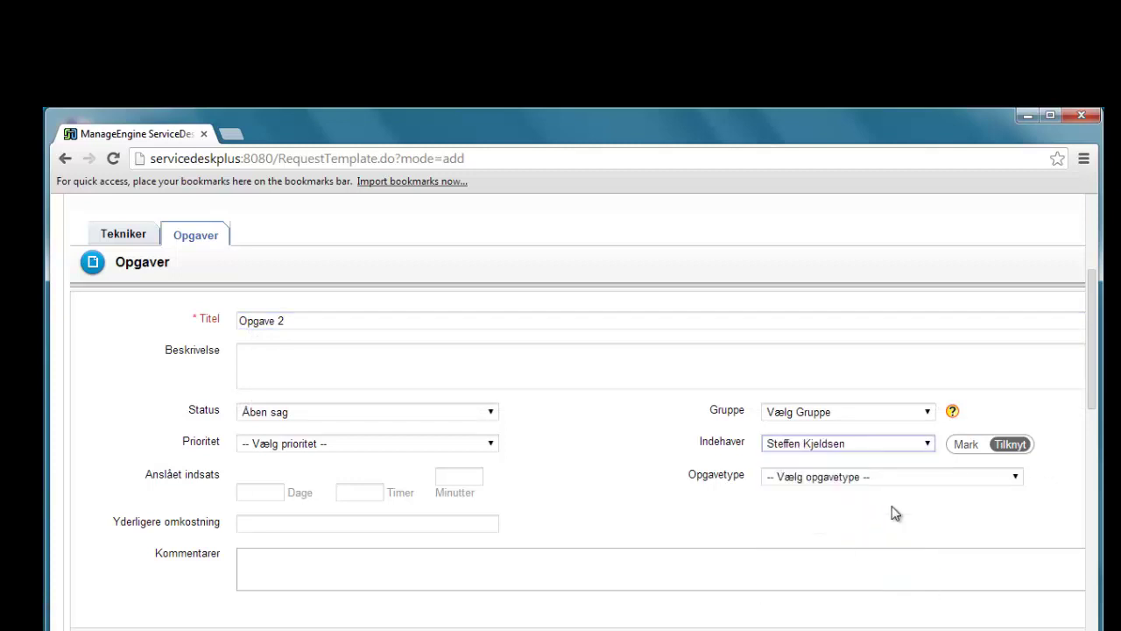
pyautogui.click(968, 445)
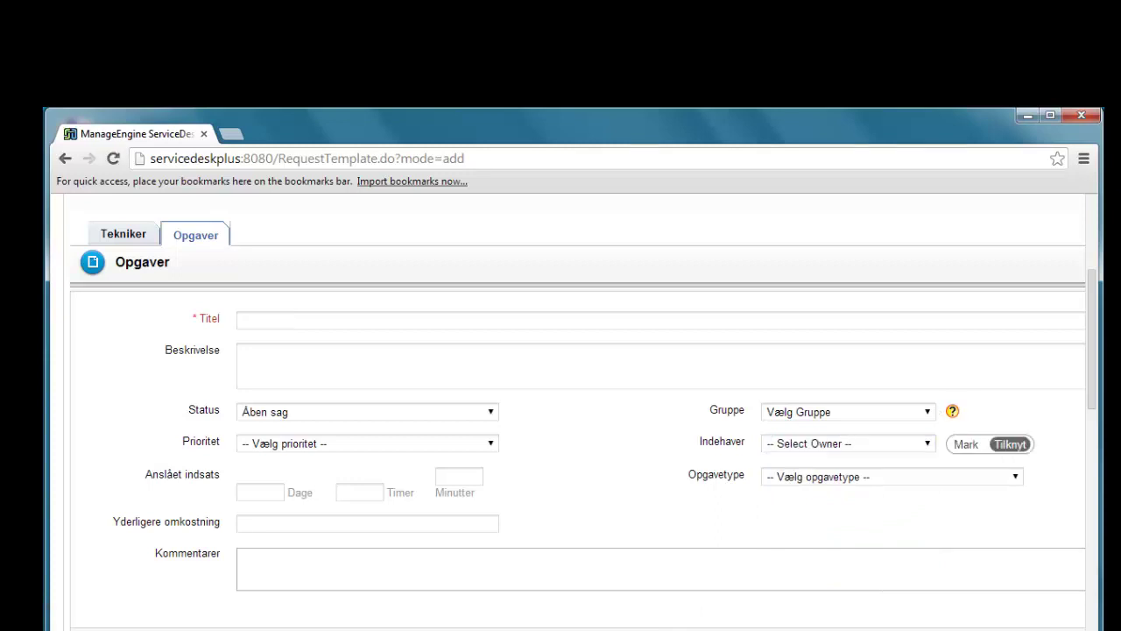
# - Fill in a third template task titled Opgave 3 with the same technician as its marked owner
pyautogui.click(255, 322)
pyautogui.write('op')
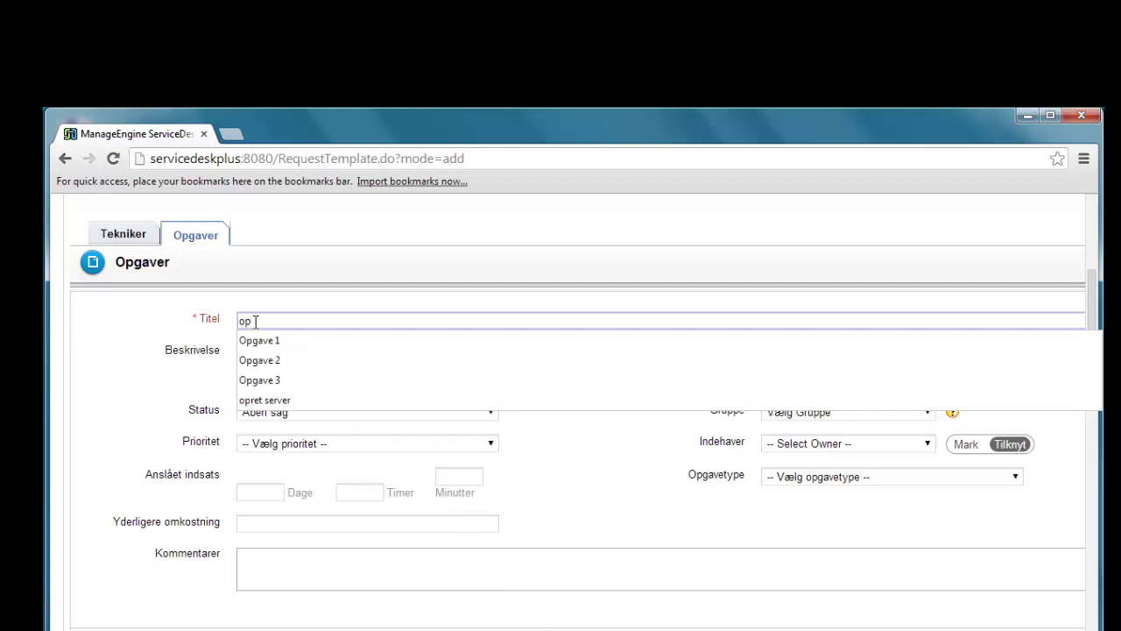
pyautogui.click(263, 380)
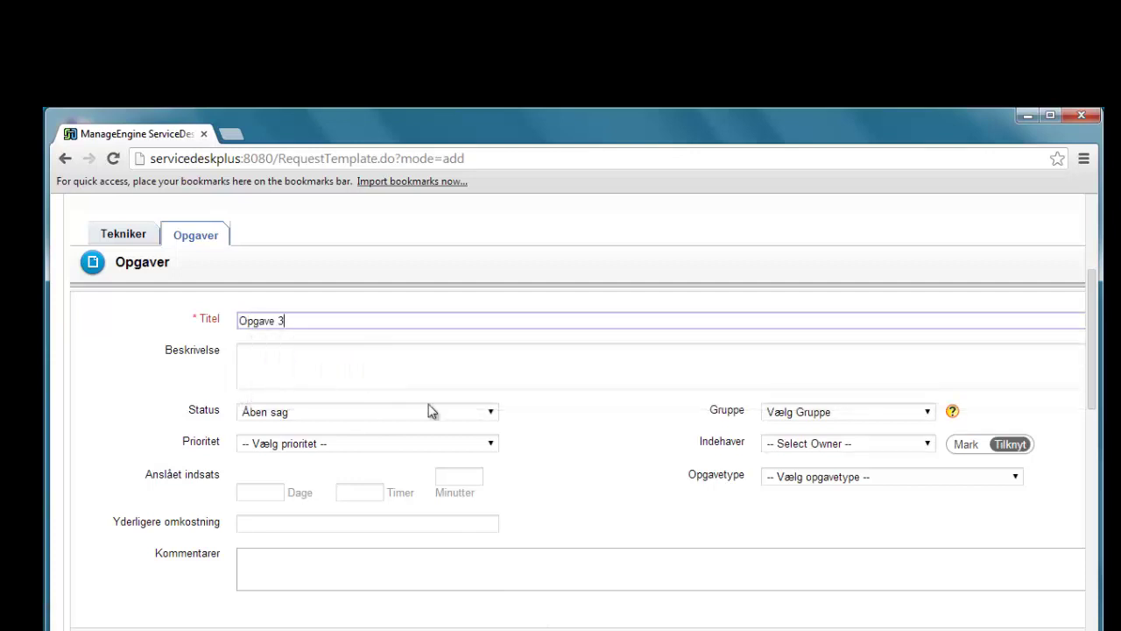
pyautogui.click(853, 448)
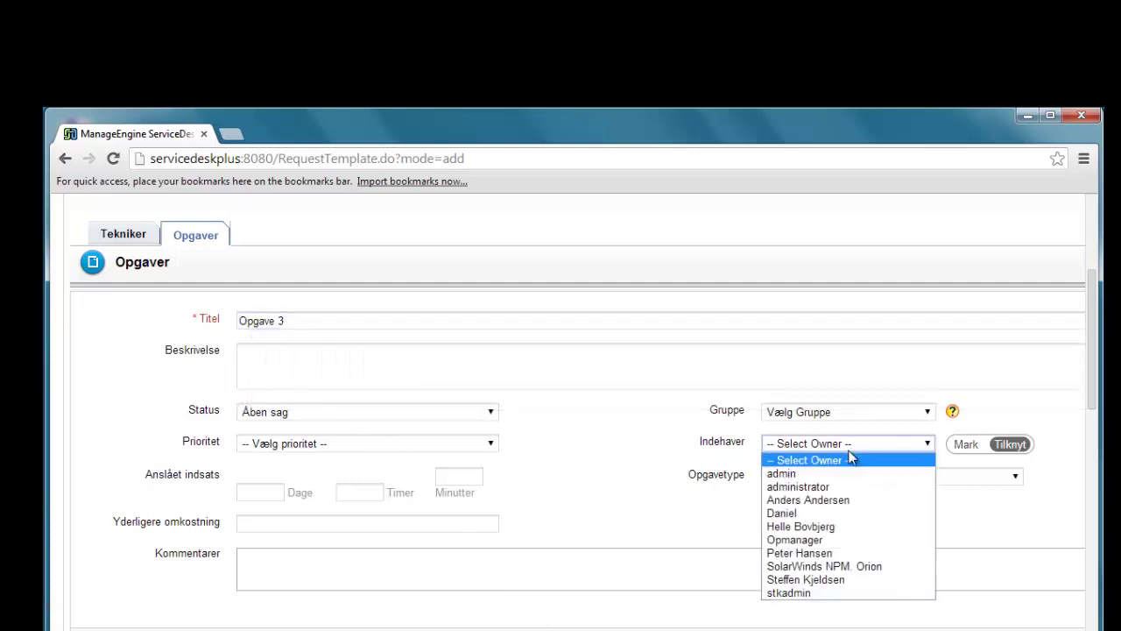
pyautogui.click(815, 580)
pyautogui.click(960, 452)
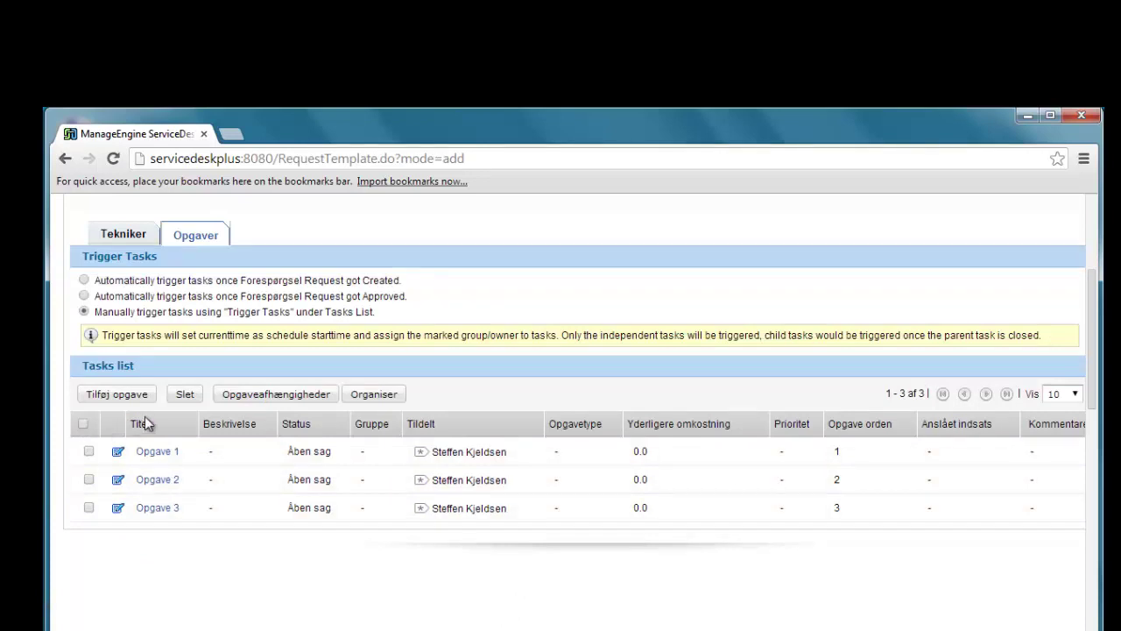
# - Open the dependency map for all three tasks and set Opgave 1 as the parent of Opgave 2
pyautogui.click(84, 426)
pyautogui.click(296, 396)
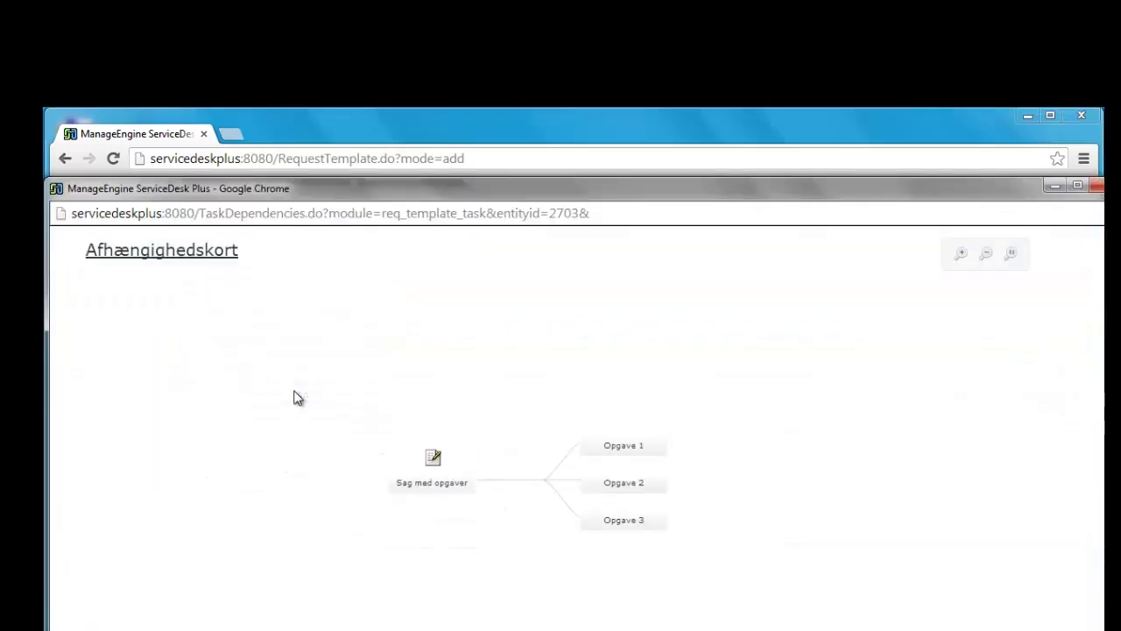
pyautogui.moveTo(617, 517)
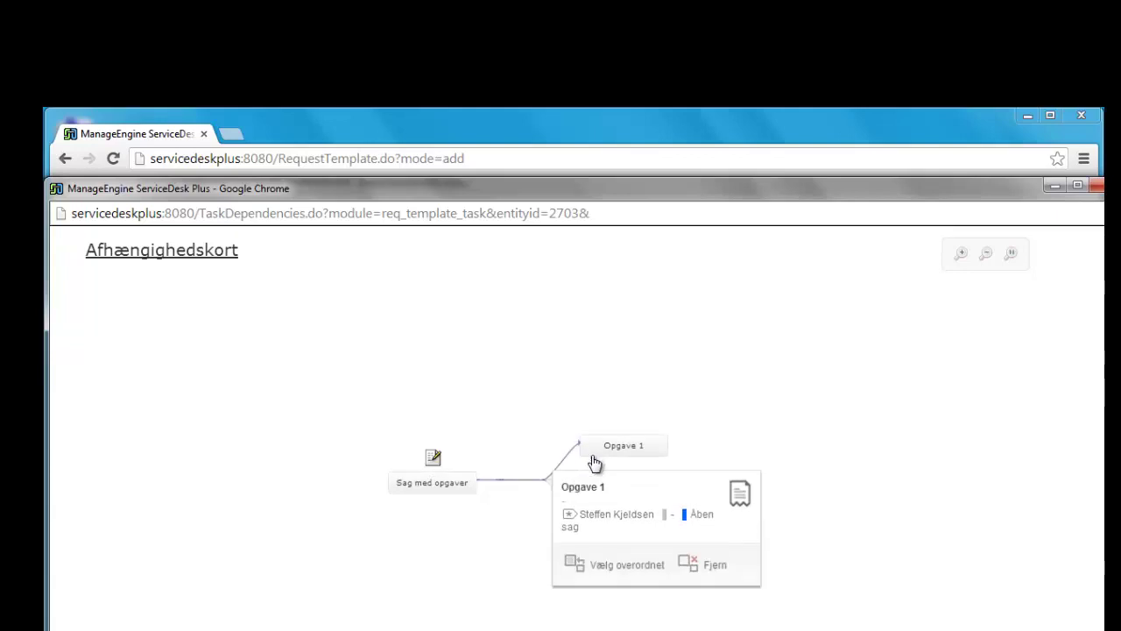
pyautogui.moveTo(609, 484)
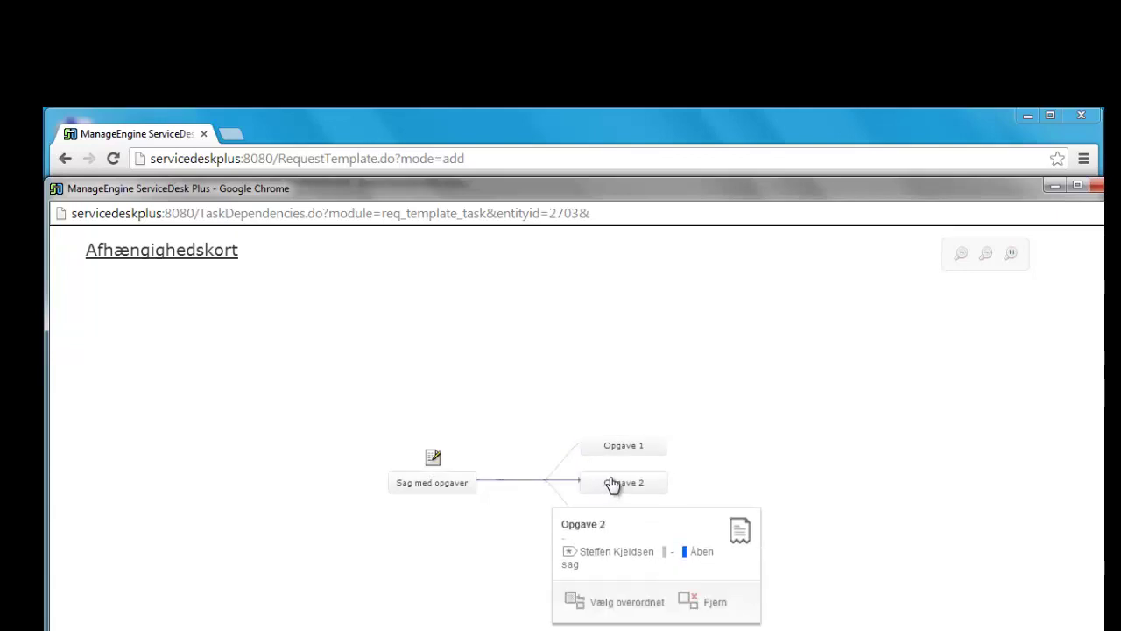
pyautogui.click(624, 484)
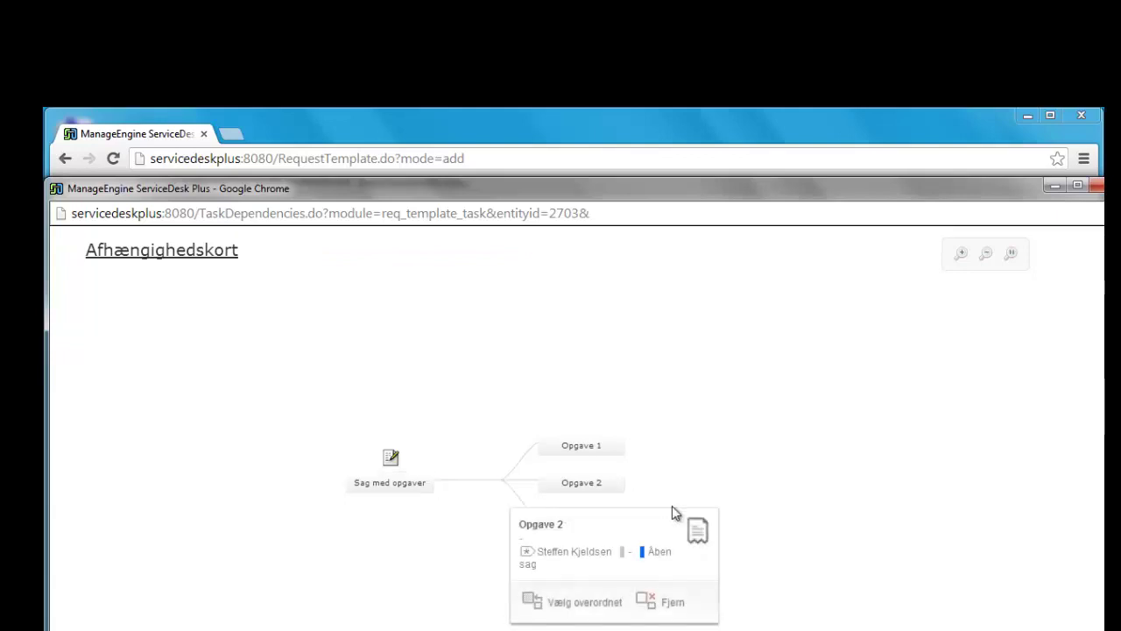
pyautogui.click(587, 602)
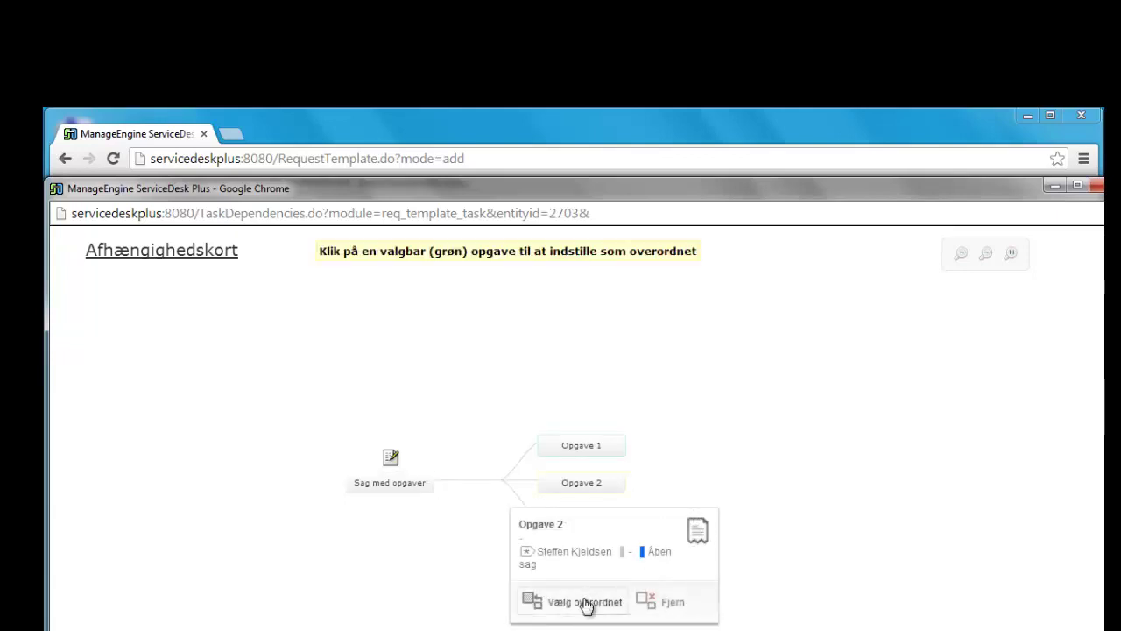
pyautogui.click(593, 443)
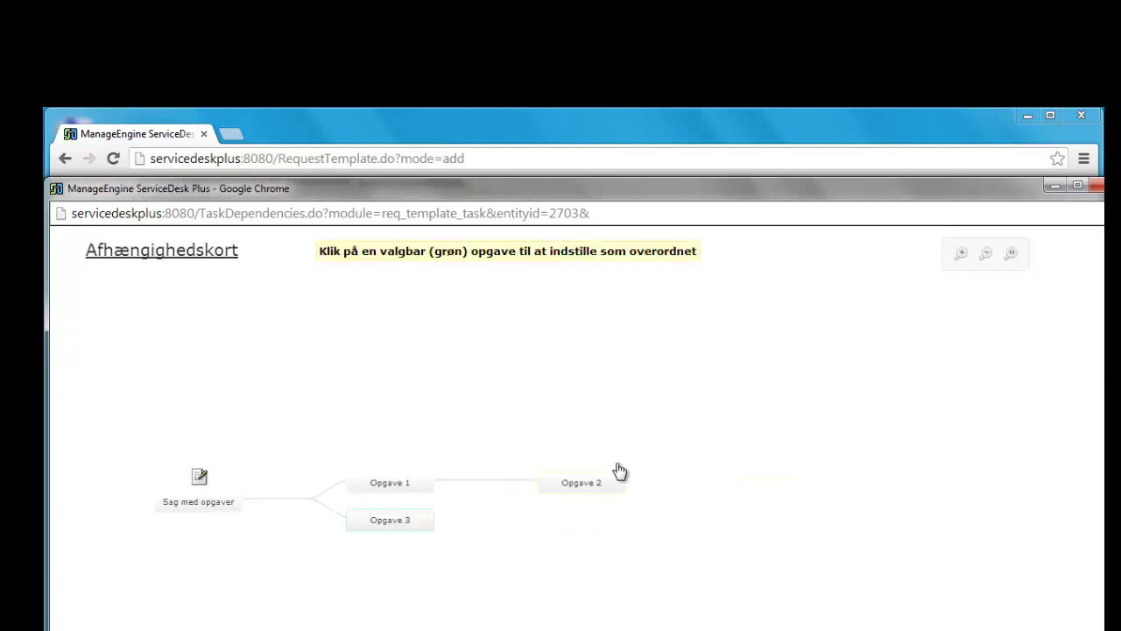
# - Set Opgave 2 as the parent of Opgave 3 in the dependency map and return to the template's task list
pyautogui.moveTo(393, 526)
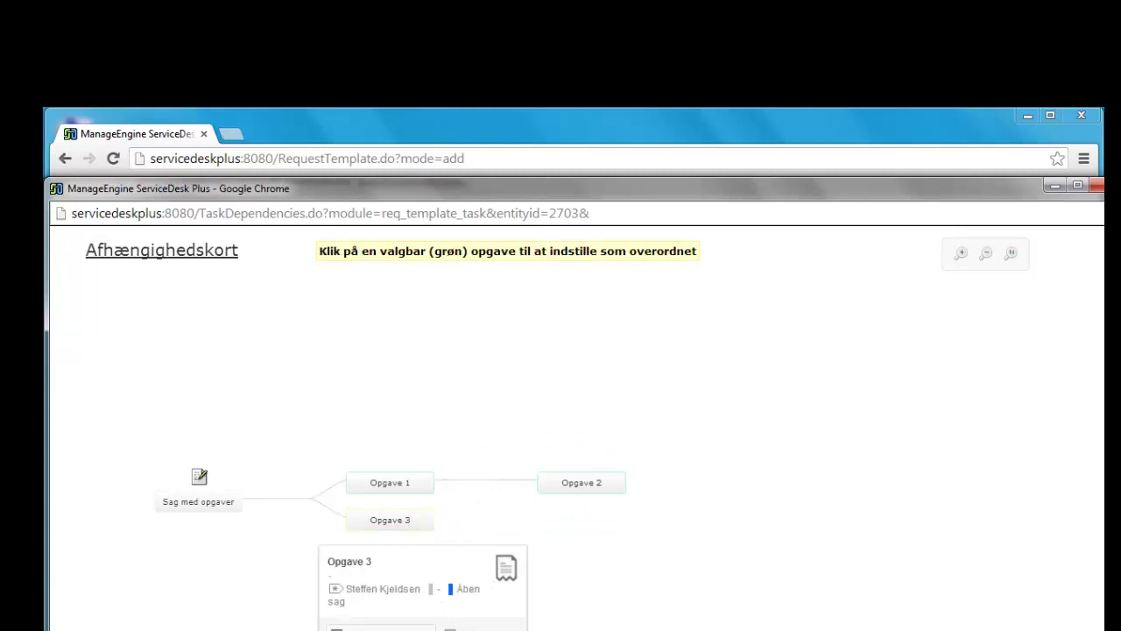
pyautogui.click(605, 489)
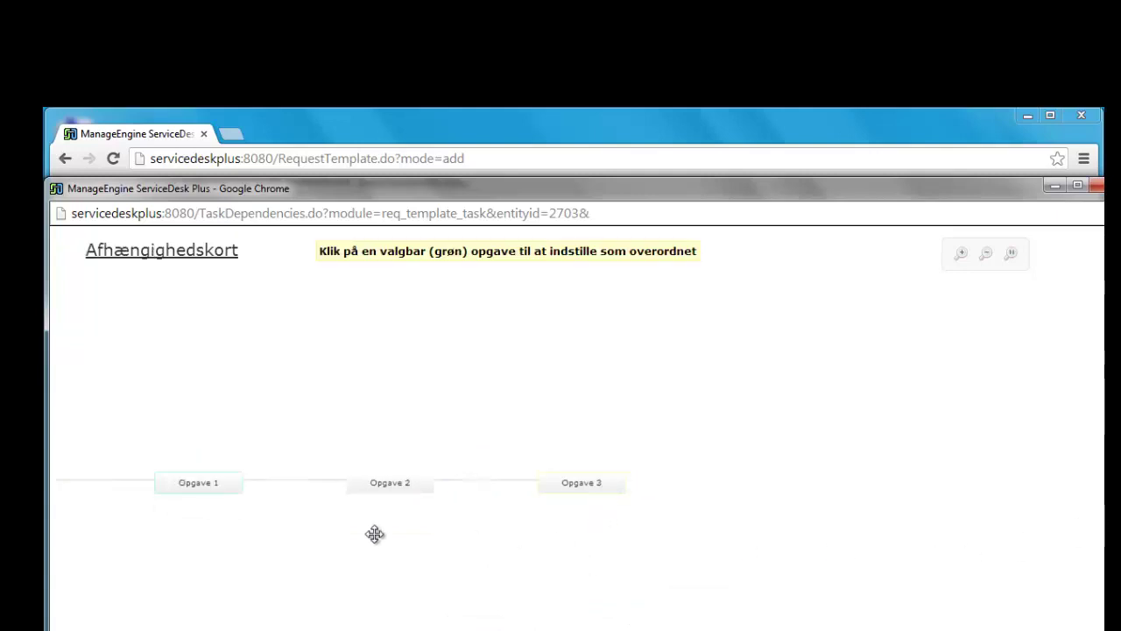
pyautogui.moveTo(190, 495)
pyautogui.moveTo(195, 494); pyautogui.dragTo(465, 491)
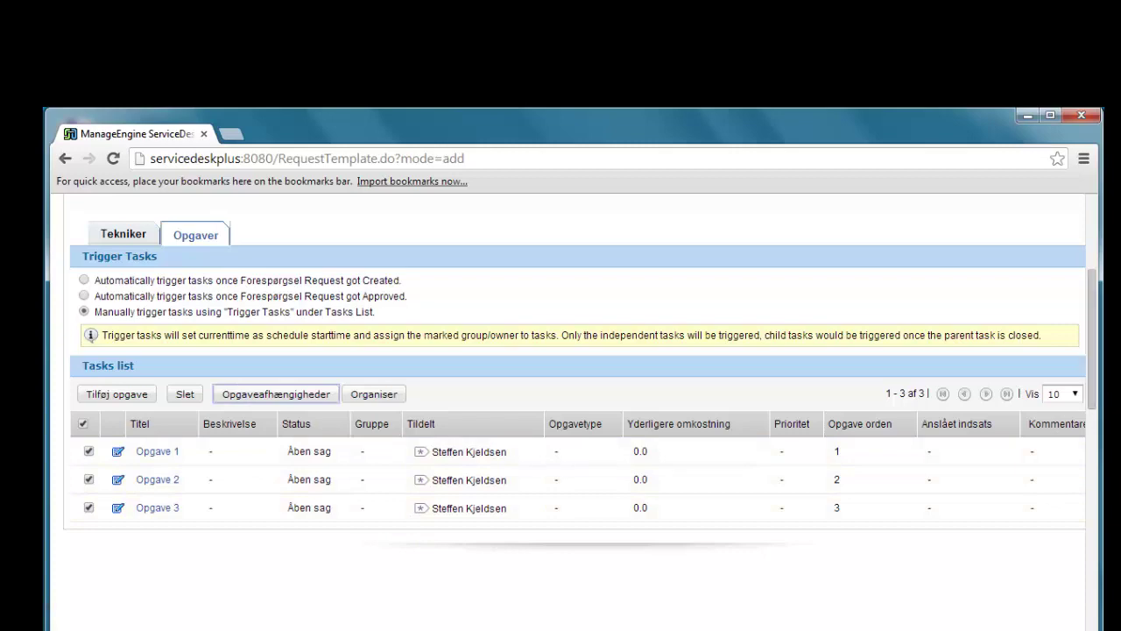
pyautogui.scroll(-6, 1074, 538)
pyautogui.scroll(2, 1072, 567)
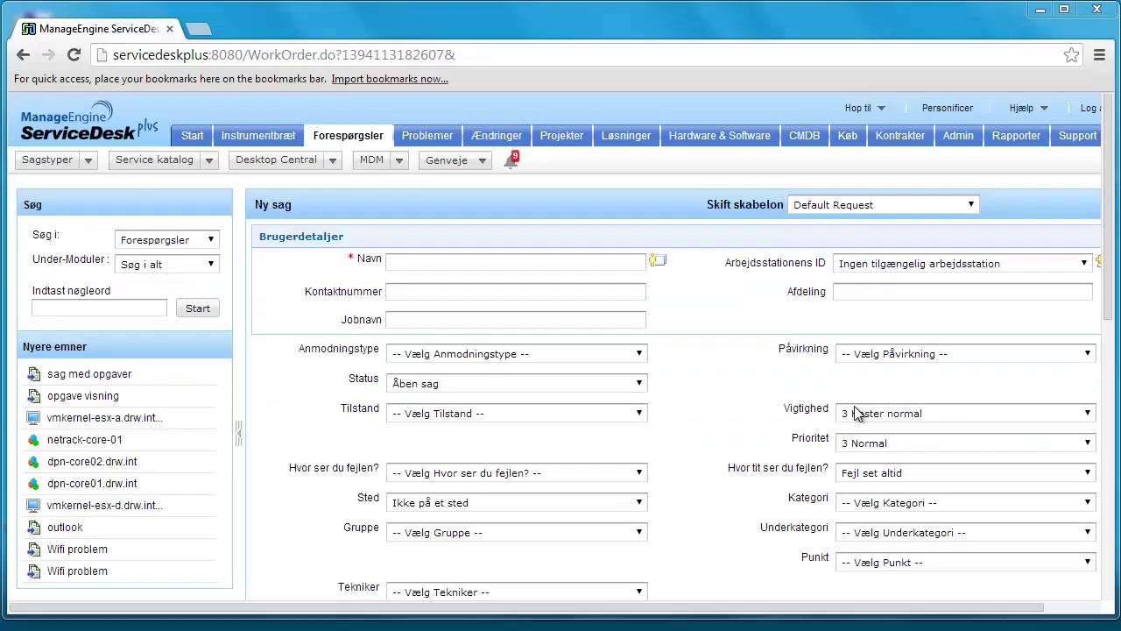
# - Switch the new request to the Sag med opgaver template and fill in the requester's name from the matching users
pyautogui.click(911, 204)
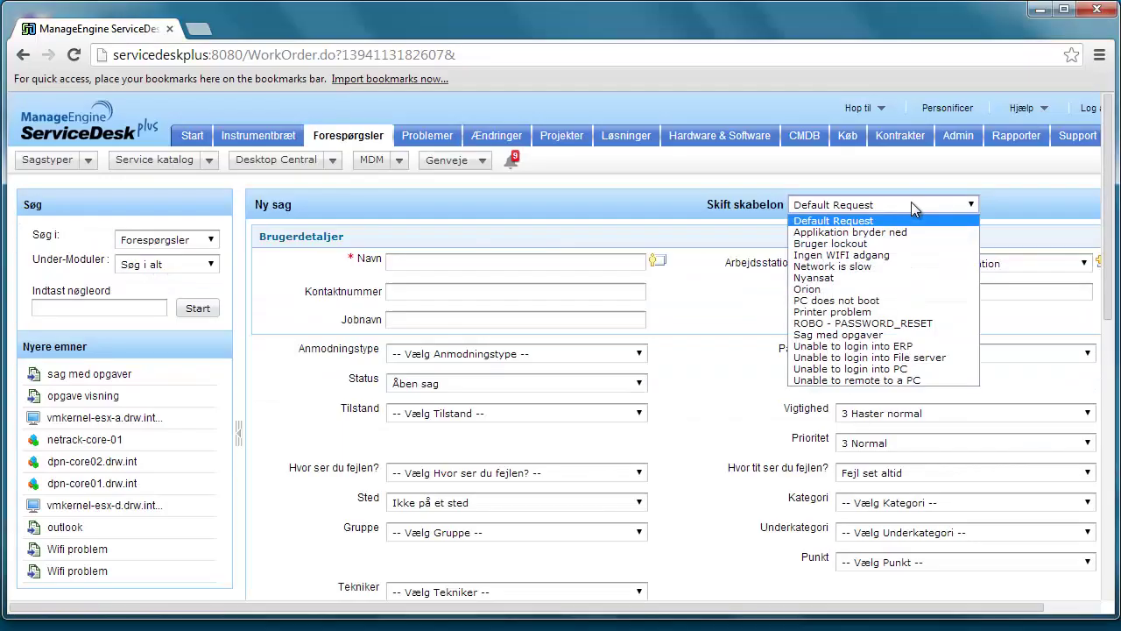
pyautogui.click(890, 333)
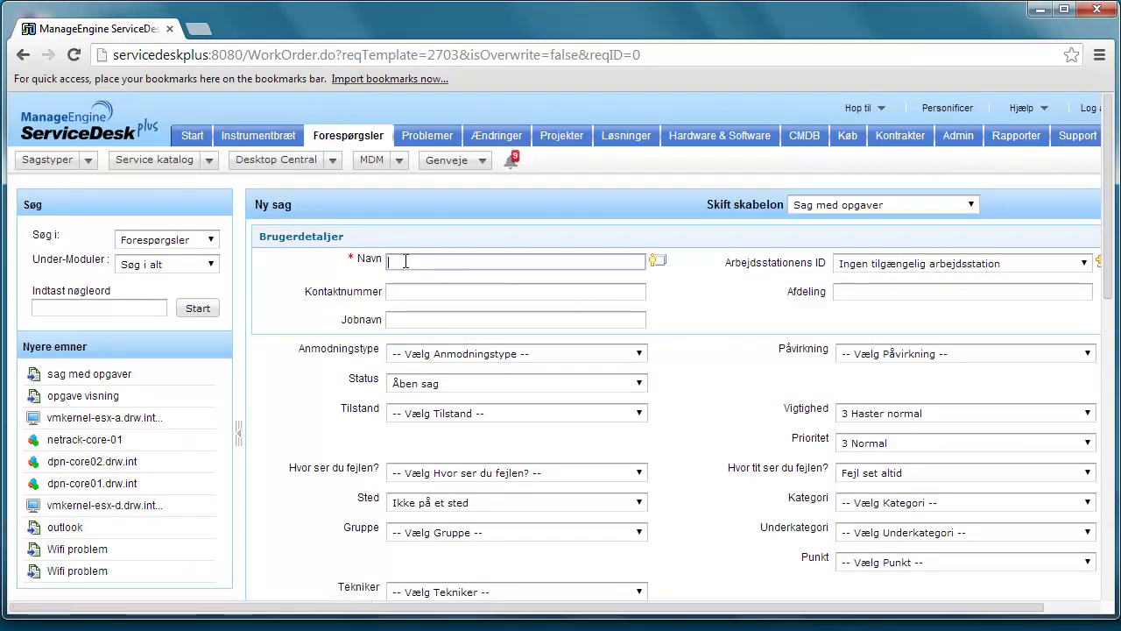
pyautogui.write('stef')
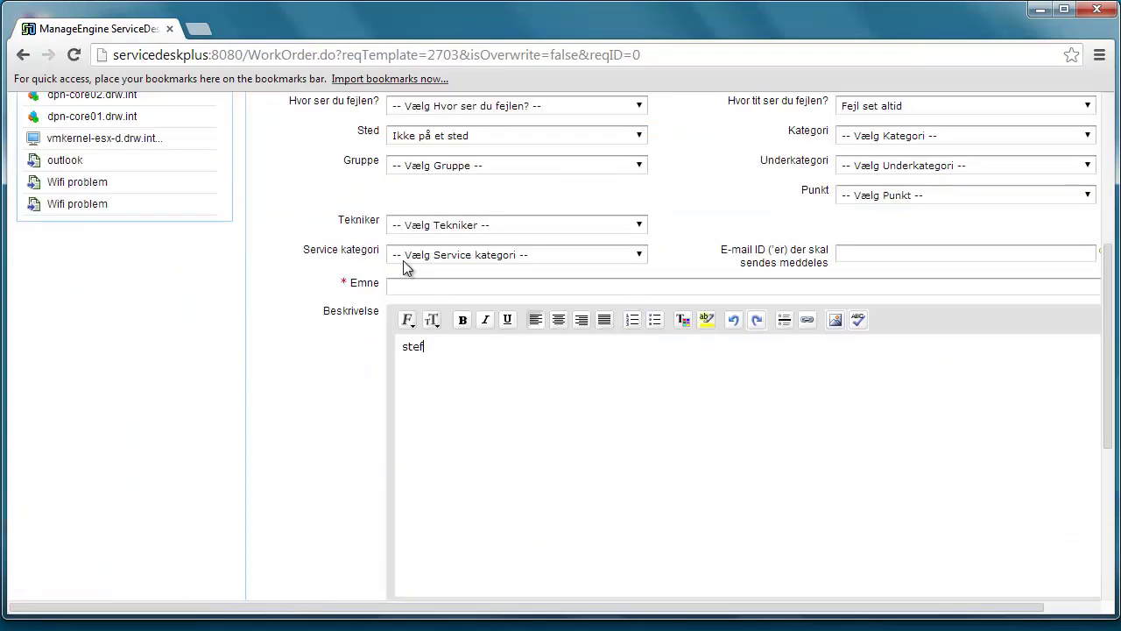
pyautogui.scroll(4, 395, 265)
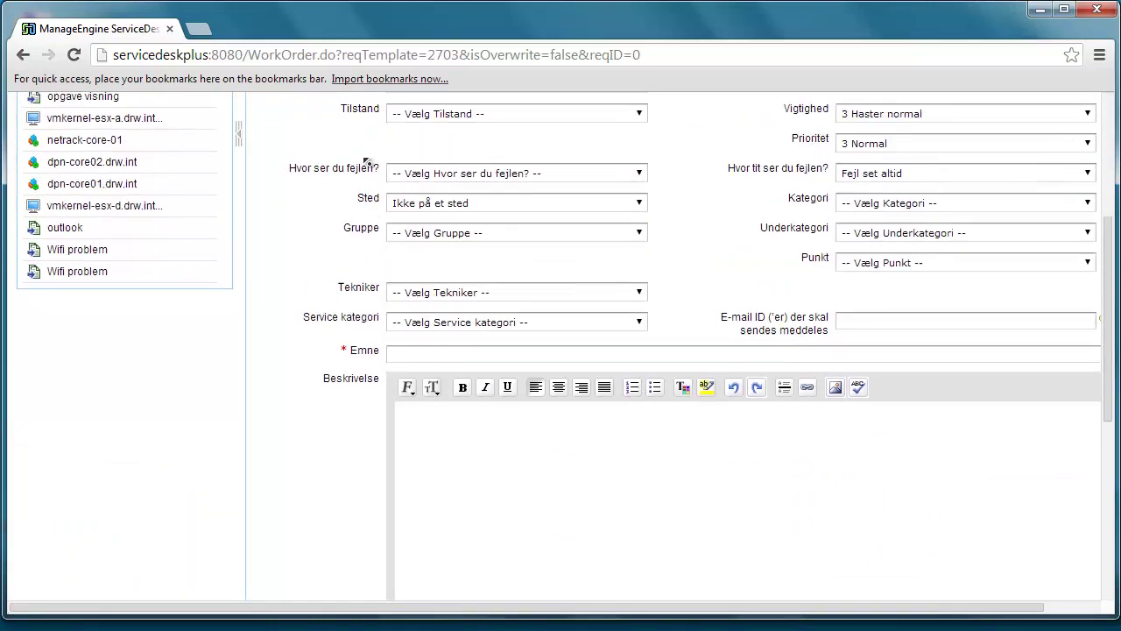
pyautogui.click(403, 186)
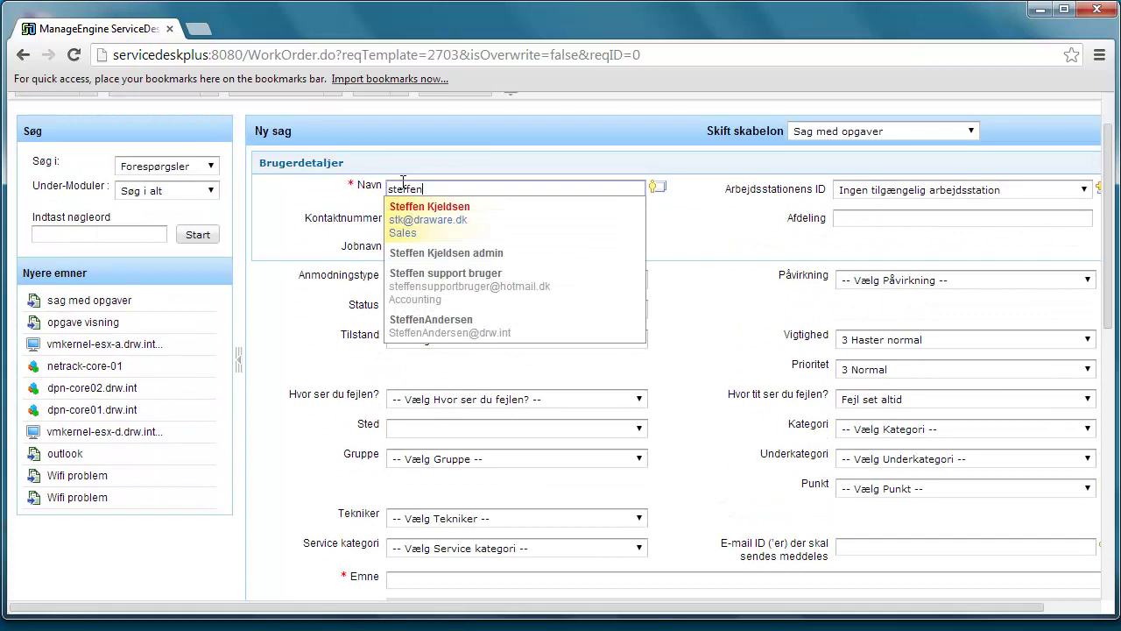
pyautogui.click(420, 232)
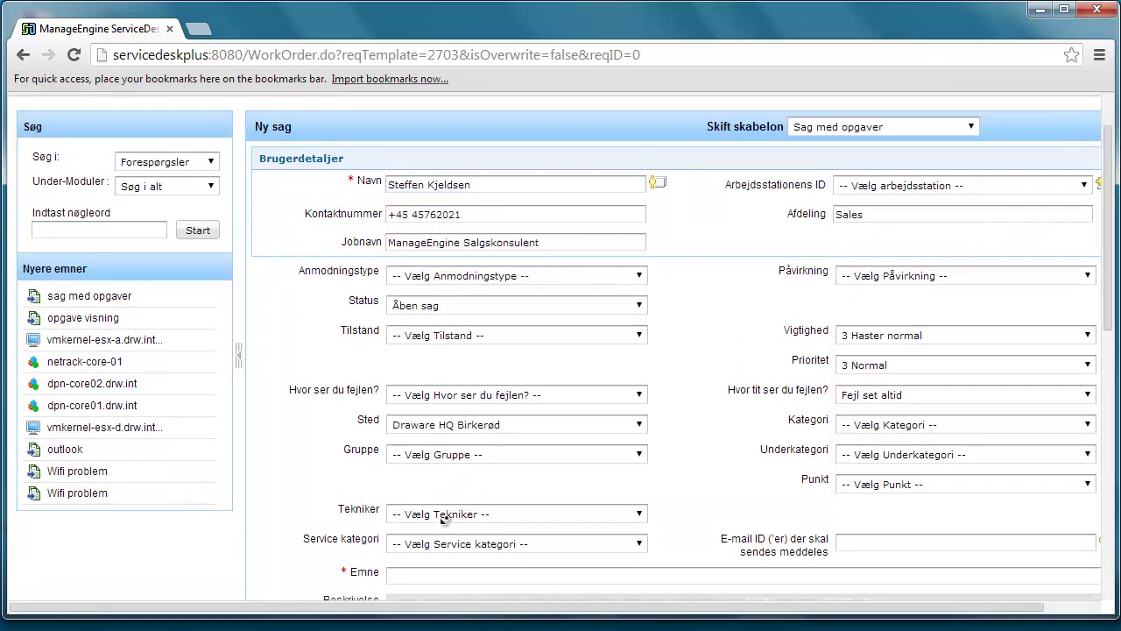
# - Set the new request's subject to Sag med opgaver and submit it with all three template tasks selected
pyautogui.scroll(-2, 456, 513)
pyautogui.click(408, 504)
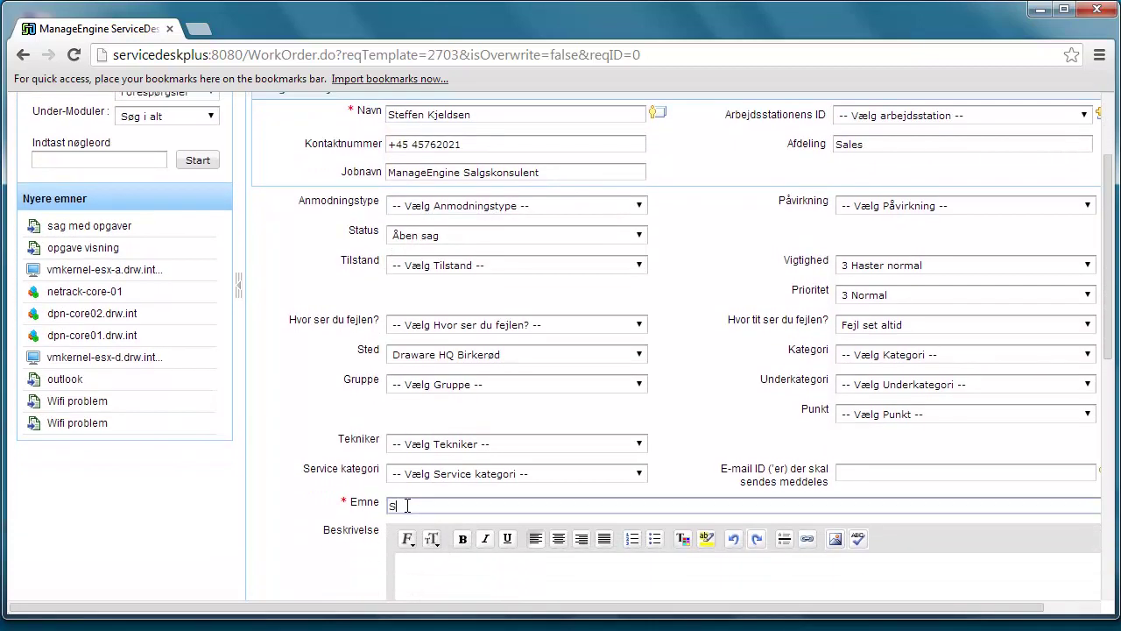
pyautogui.write('Sag med opgaver')
pyautogui.click(453, 570)
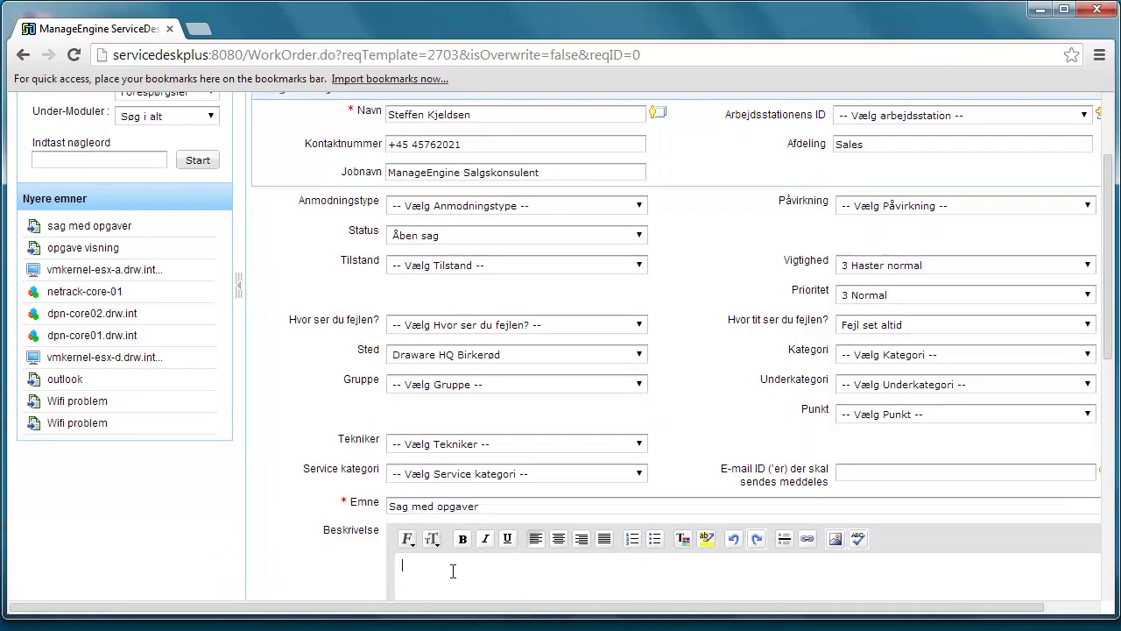
pyautogui.scroll(-4, 1111, 315)
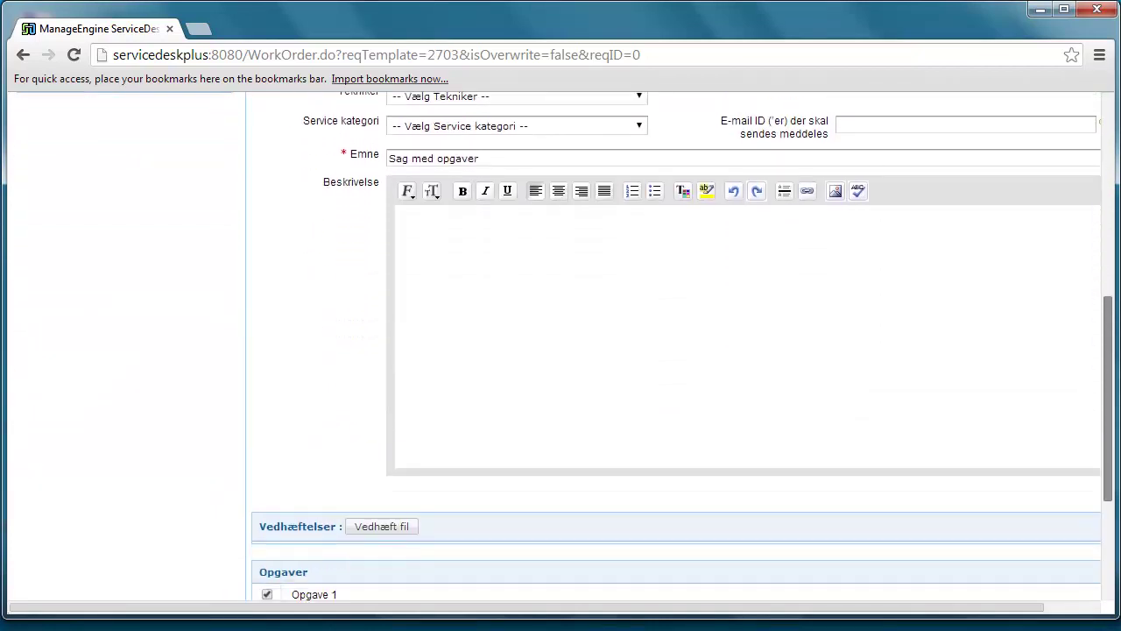
pyautogui.scroll(-3, 414, 430)
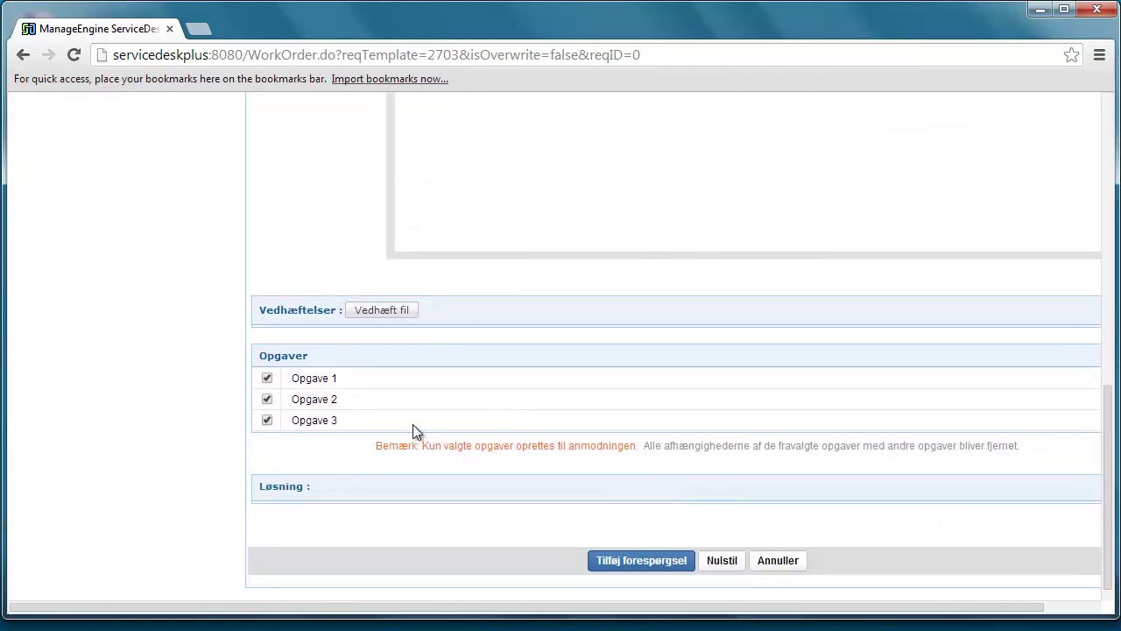
pyautogui.click(646, 559)
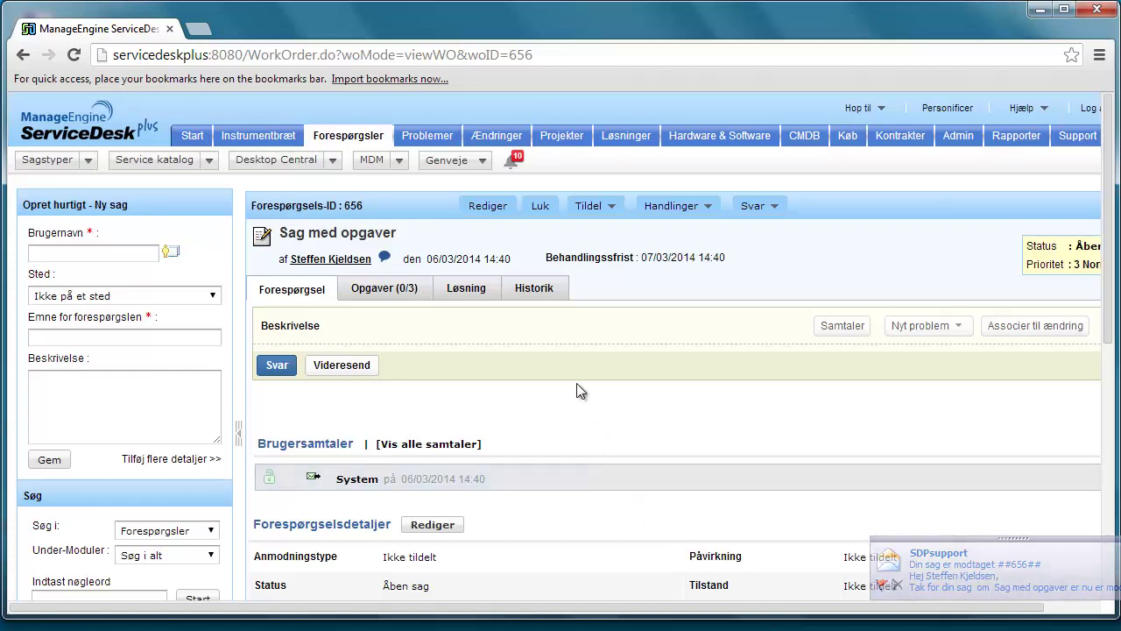
# - Return to the request list and open Opgave 1 from the technician's own open tasks
pyautogui.click(372, 143)
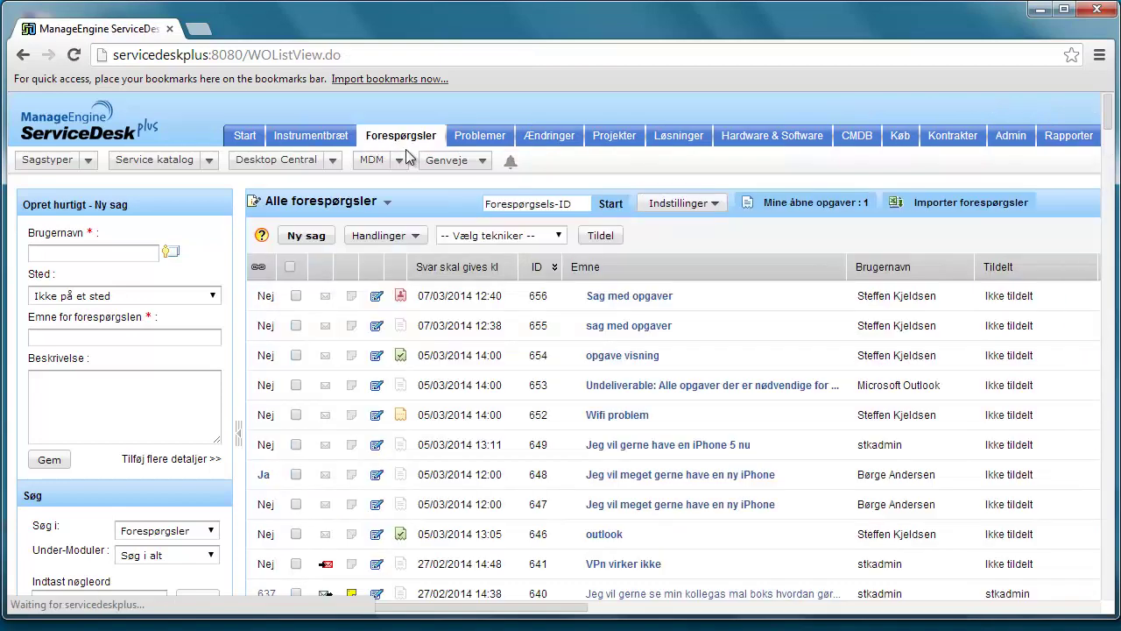
pyautogui.click(819, 204)
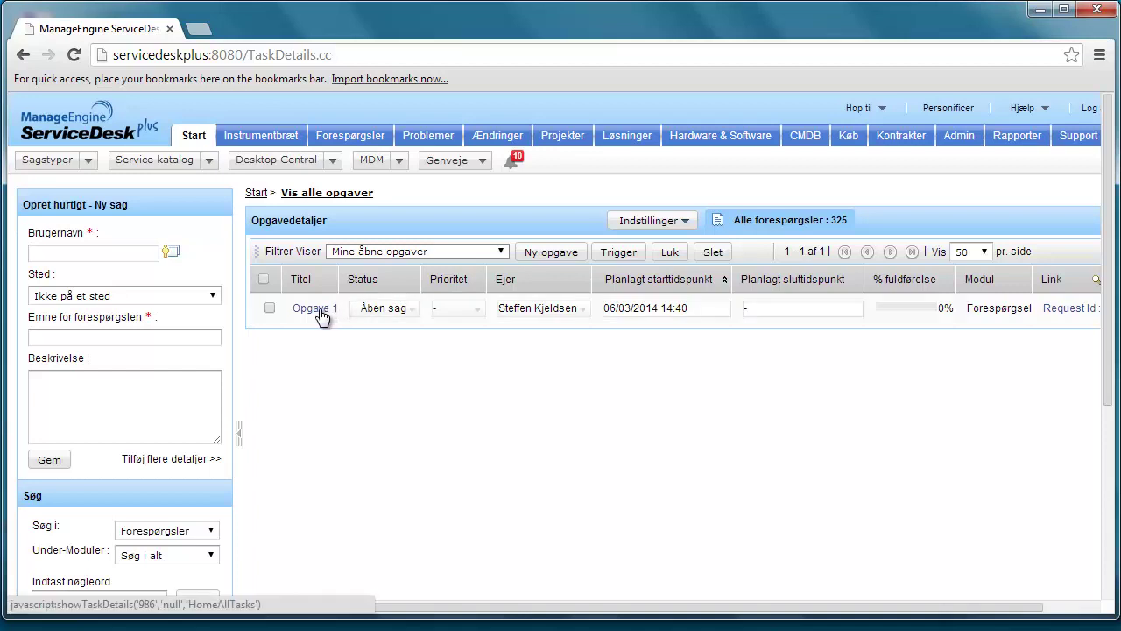
pyautogui.click(315, 308)
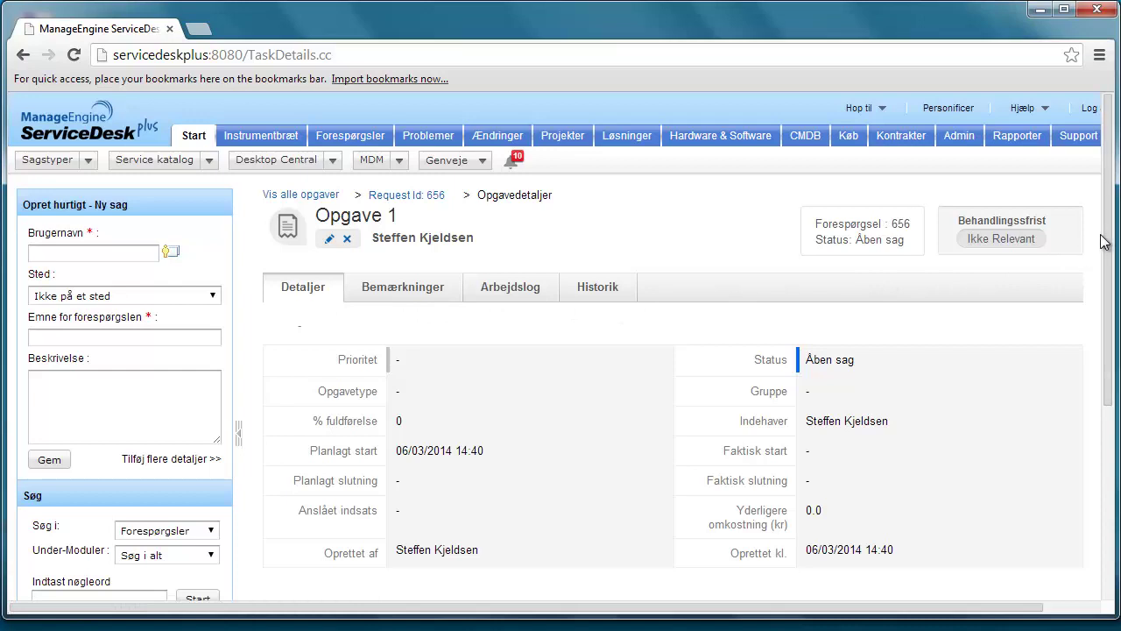
# - Edit Opgave 1 with the description "ordnet" and the status Lukket, and save the task
pyautogui.moveTo(1111, 235)
pyautogui.mouseDown()
pyautogui.moveTo(1115, 366)
pyautogui.moveTo(1105, 229)
pyautogui.mouseUp()
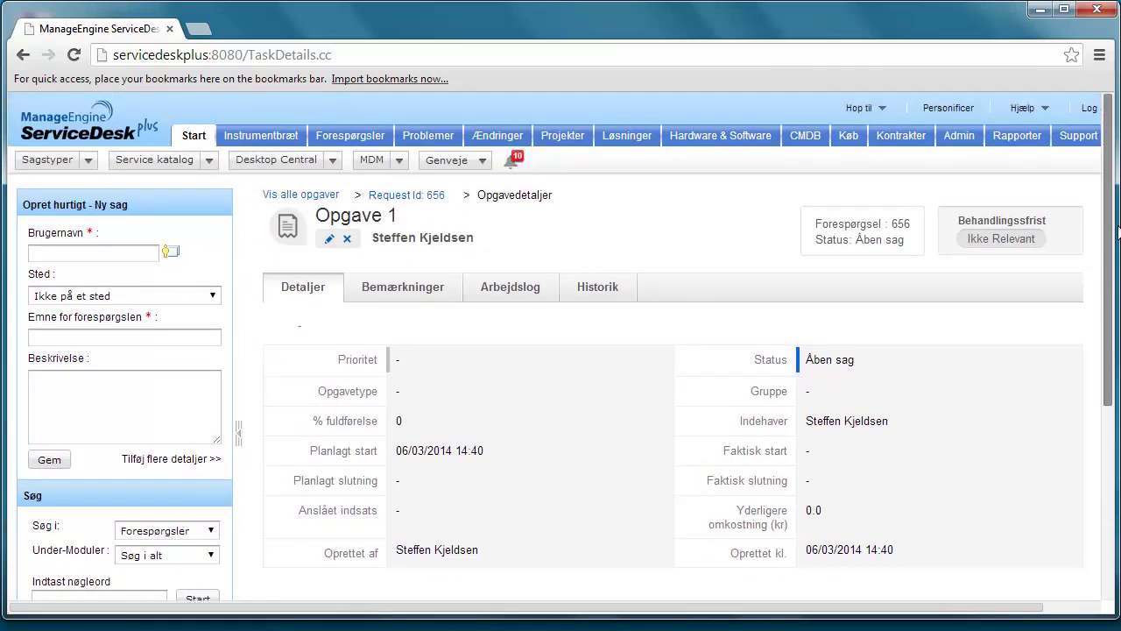
pyautogui.click(331, 240)
pyautogui.click(378, 235)
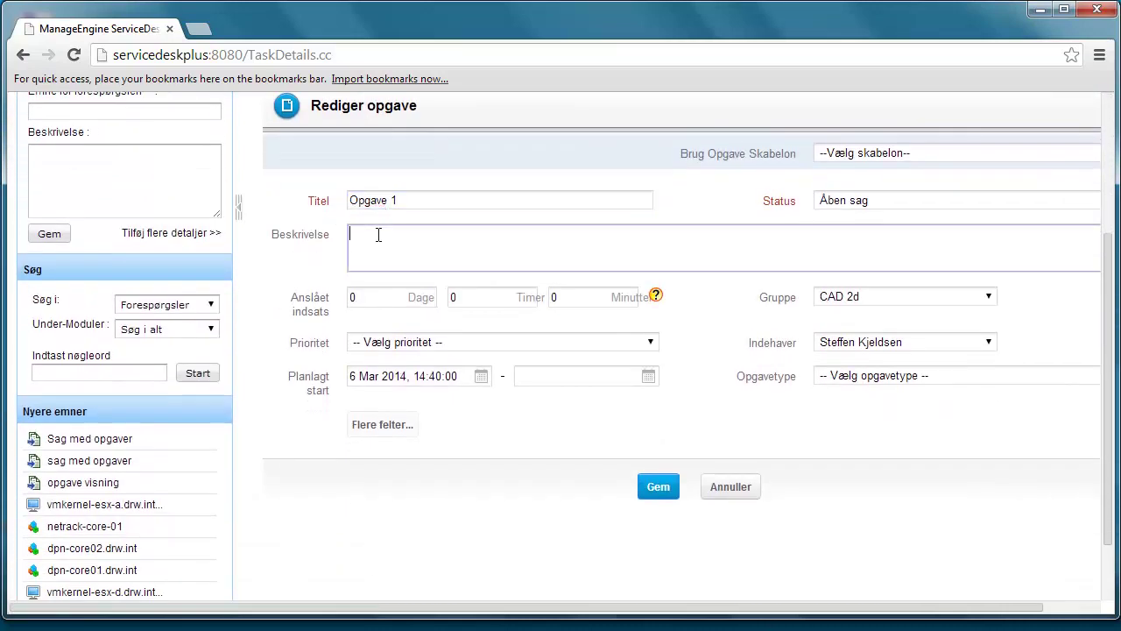
pyautogui.write('ordnet')
pyautogui.click(956, 202)
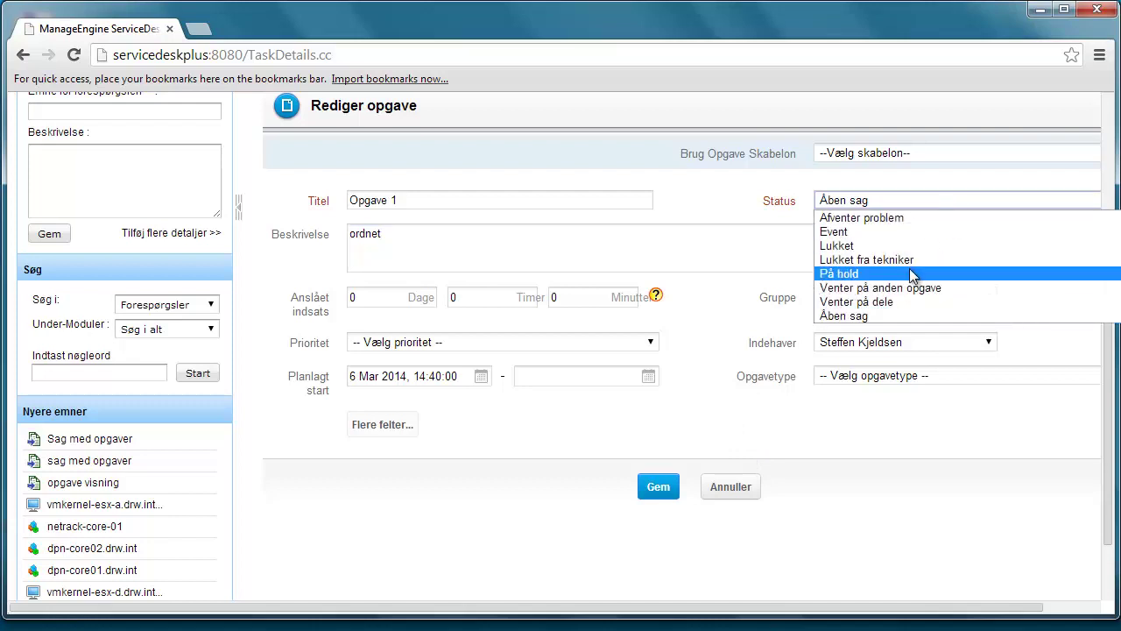
pyautogui.click(885, 244)
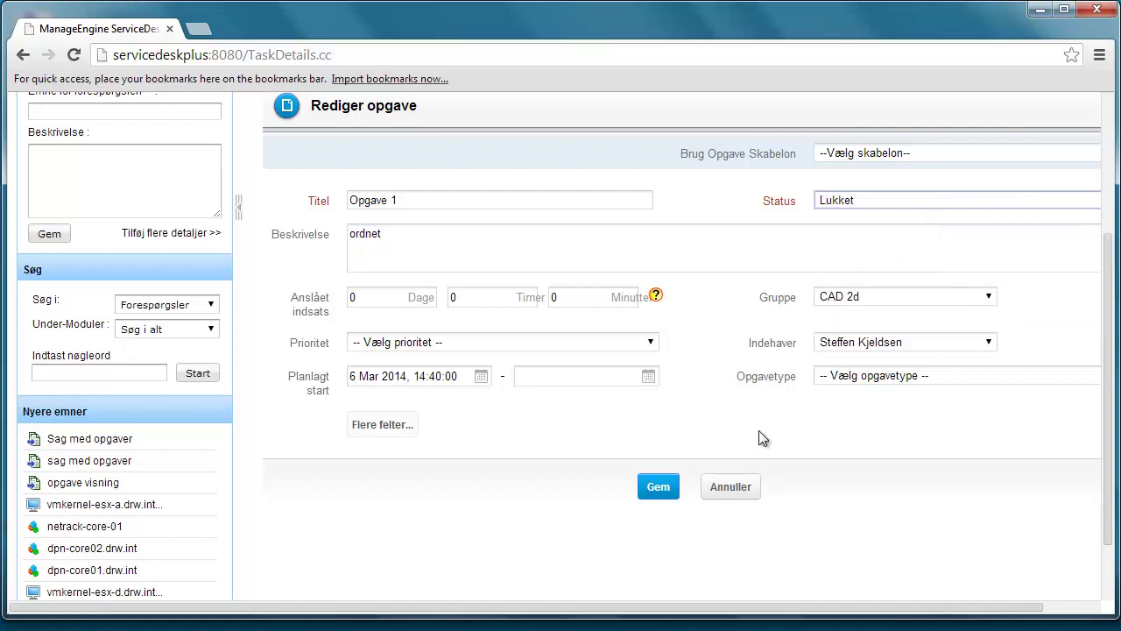
pyautogui.click(653, 490)
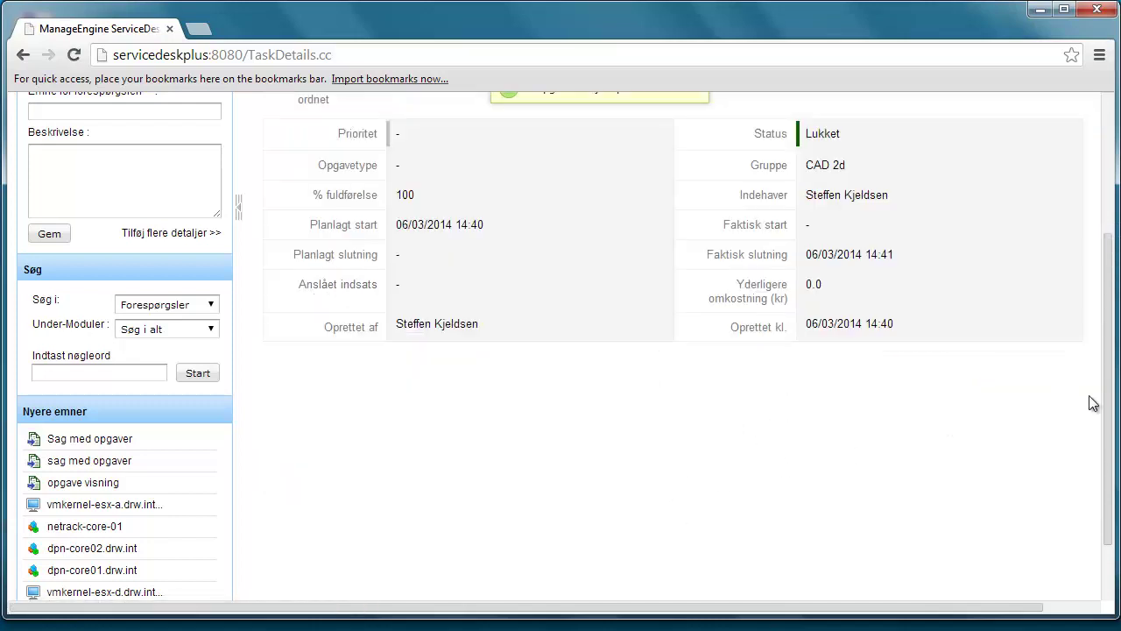
# - Go back through the request list to the technician's own open tasks and open Opgave 2
pyautogui.moveTo(1108, 403); pyautogui.dragTo(1102, 130)
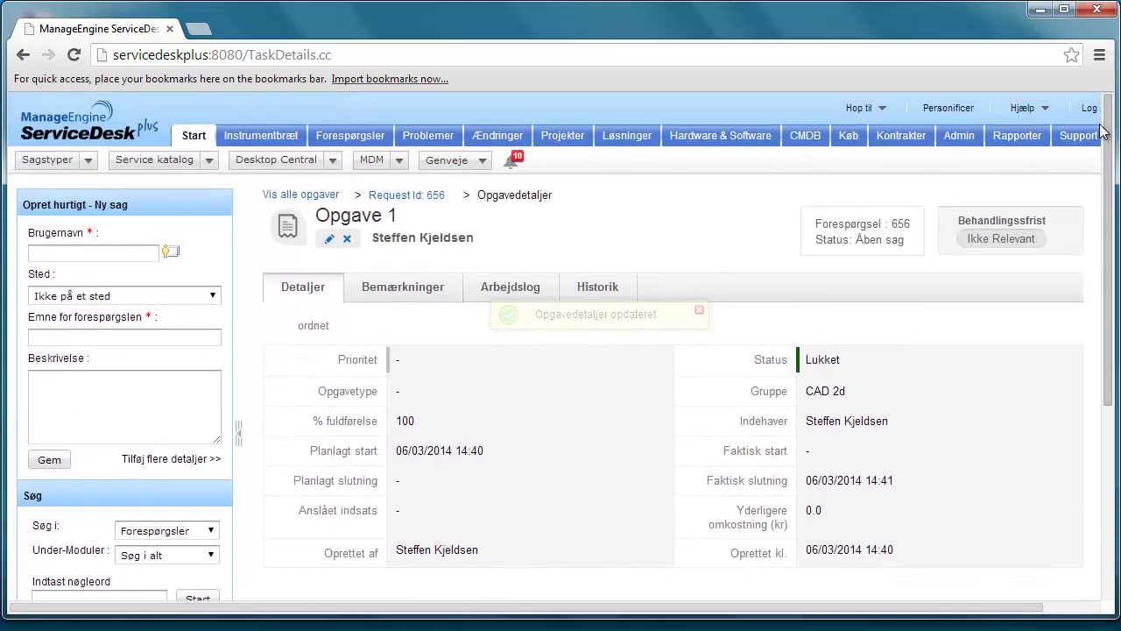
pyautogui.click(350, 140)
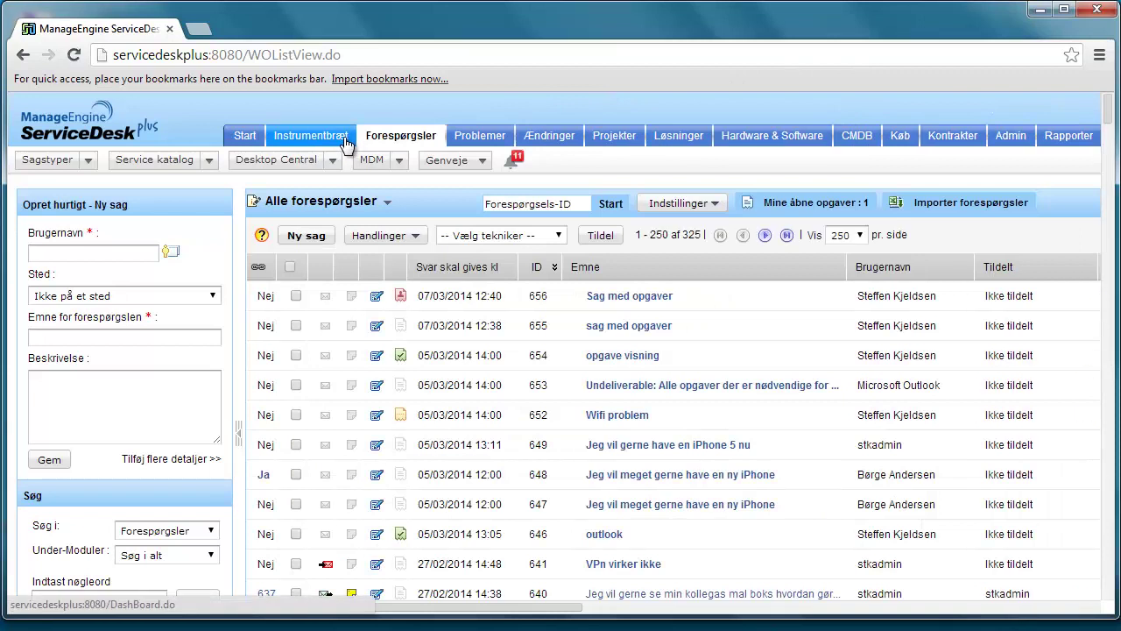
pyautogui.click(841, 206)
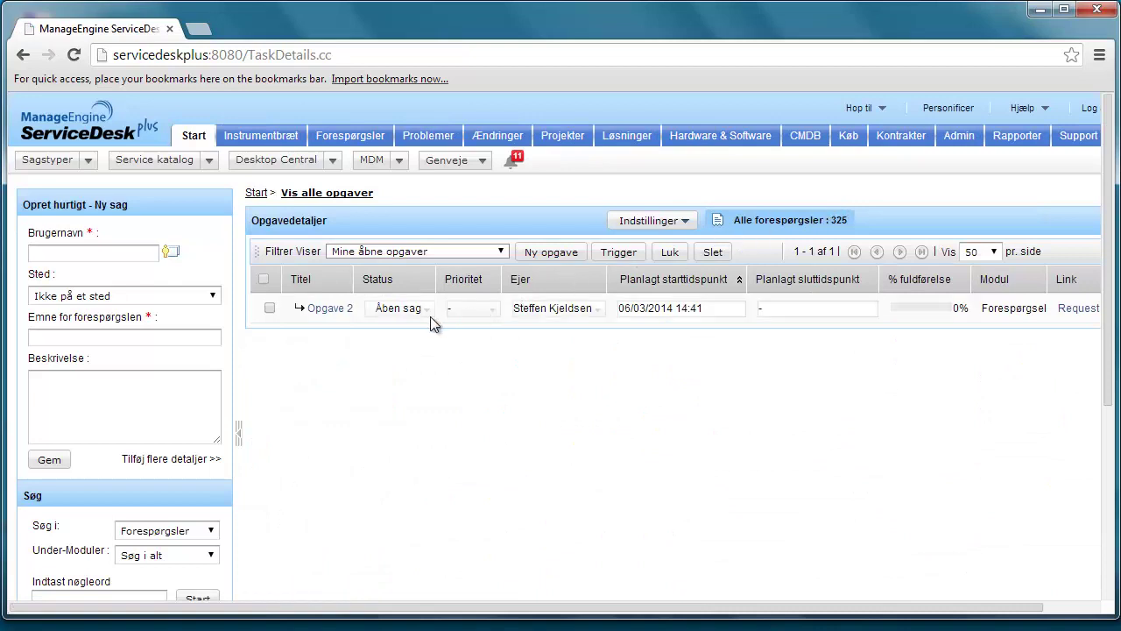
pyautogui.click(324, 313)
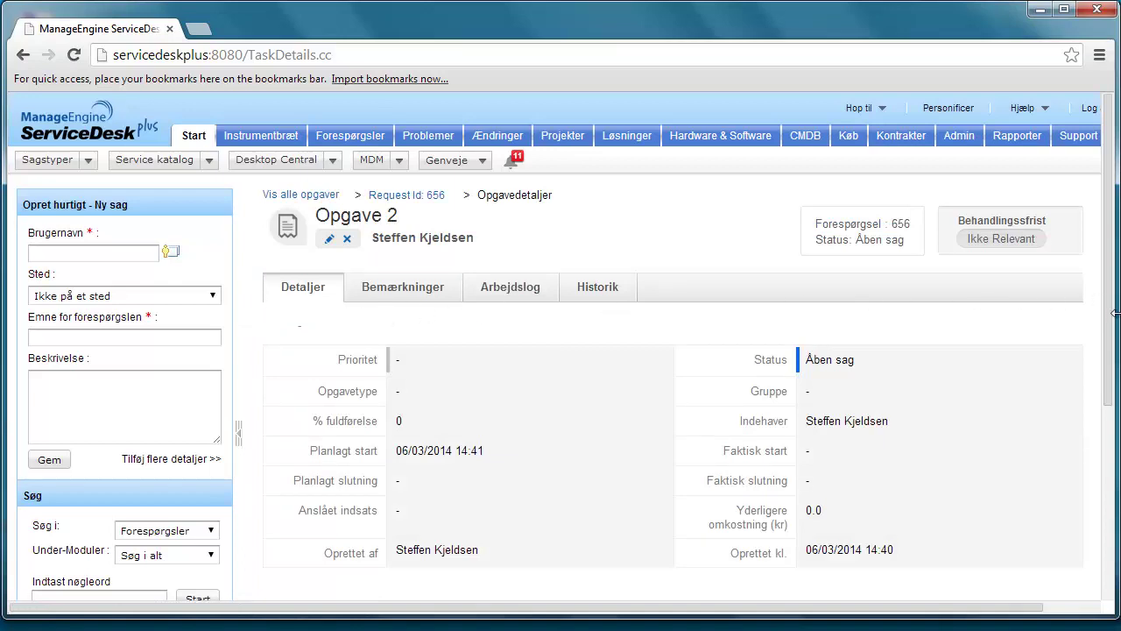
# - Edit Opgave 2 with the status Lukket and the description "Ordnet også", and save the task
pyautogui.scroll(-1, 1045, 320)
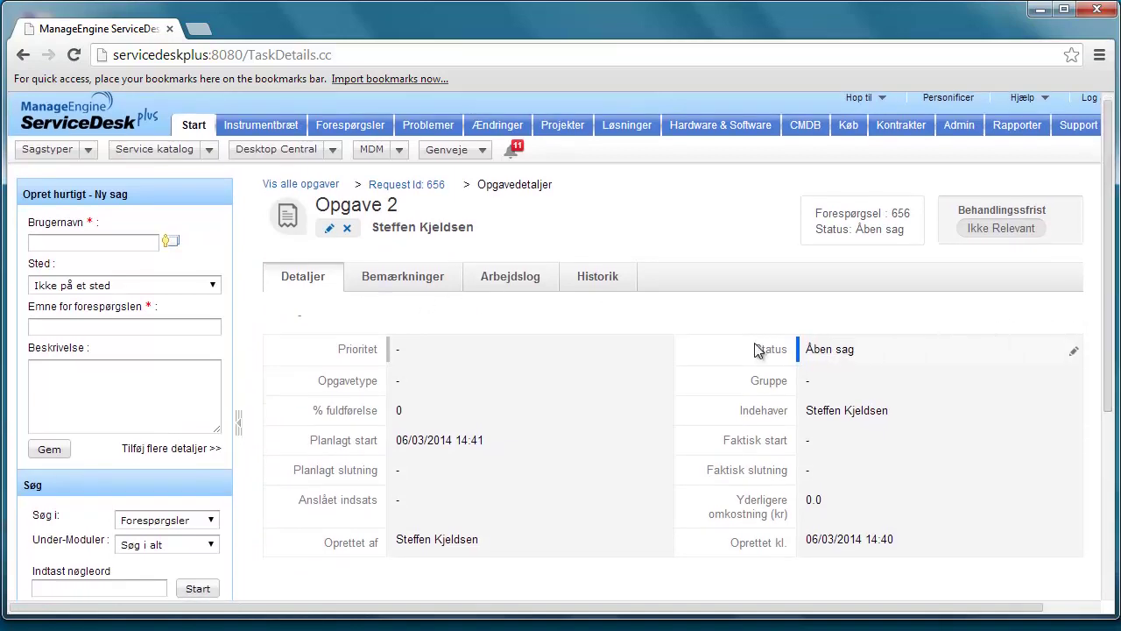
pyautogui.click(331, 230)
pyautogui.scroll(-3, 581, 269)
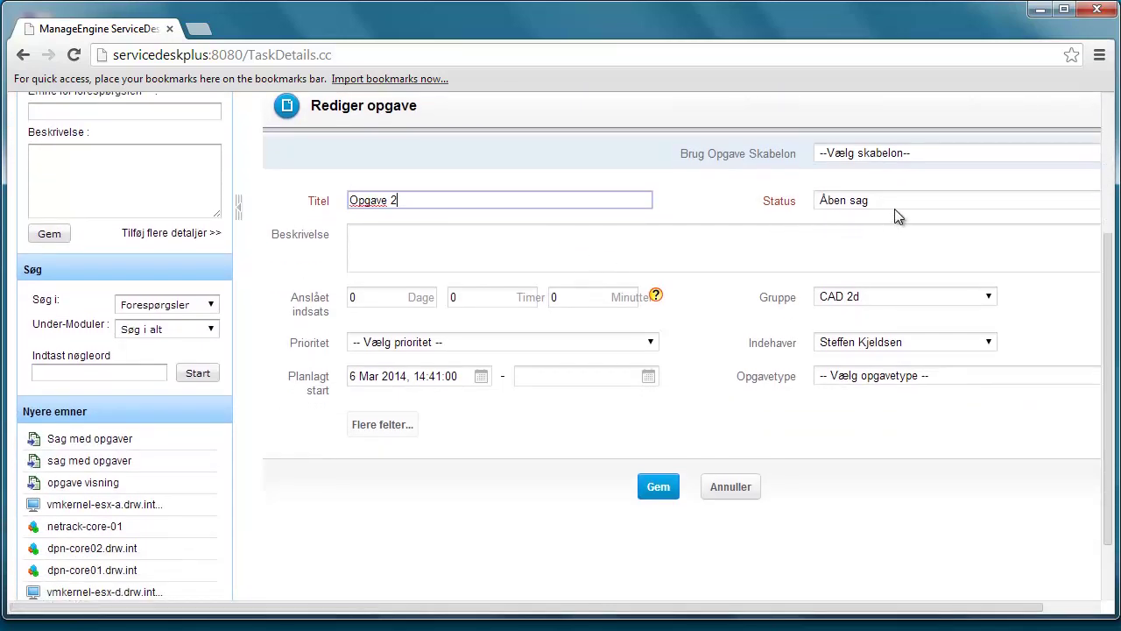
pyautogui.click(894, 209)
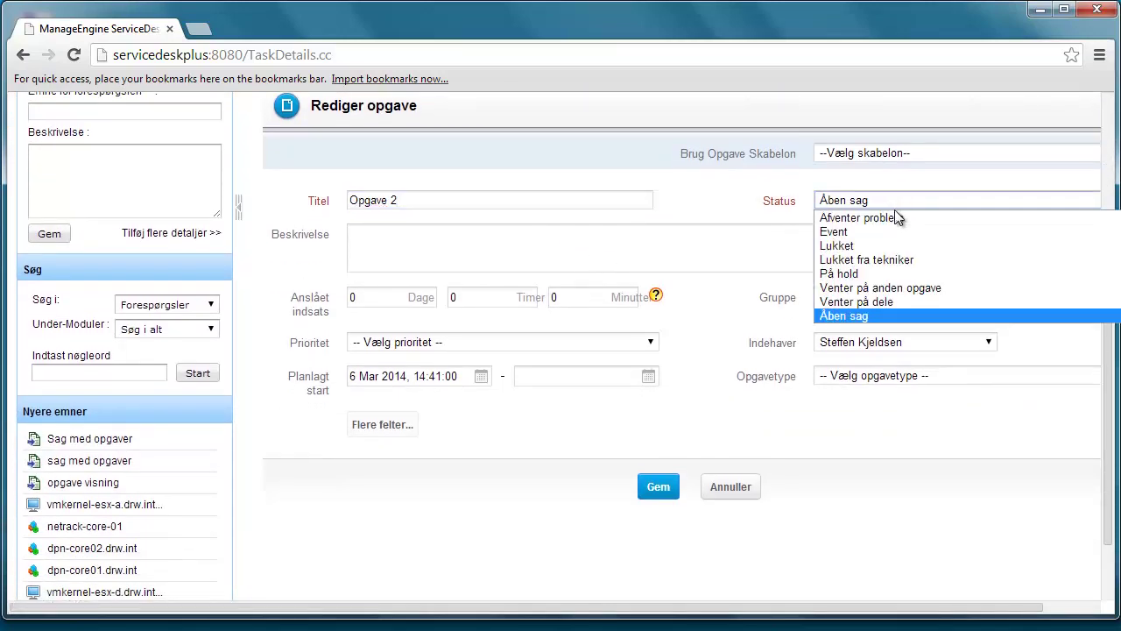
pyautogui.click(870, 248)
pyautogui.click(631, 260)
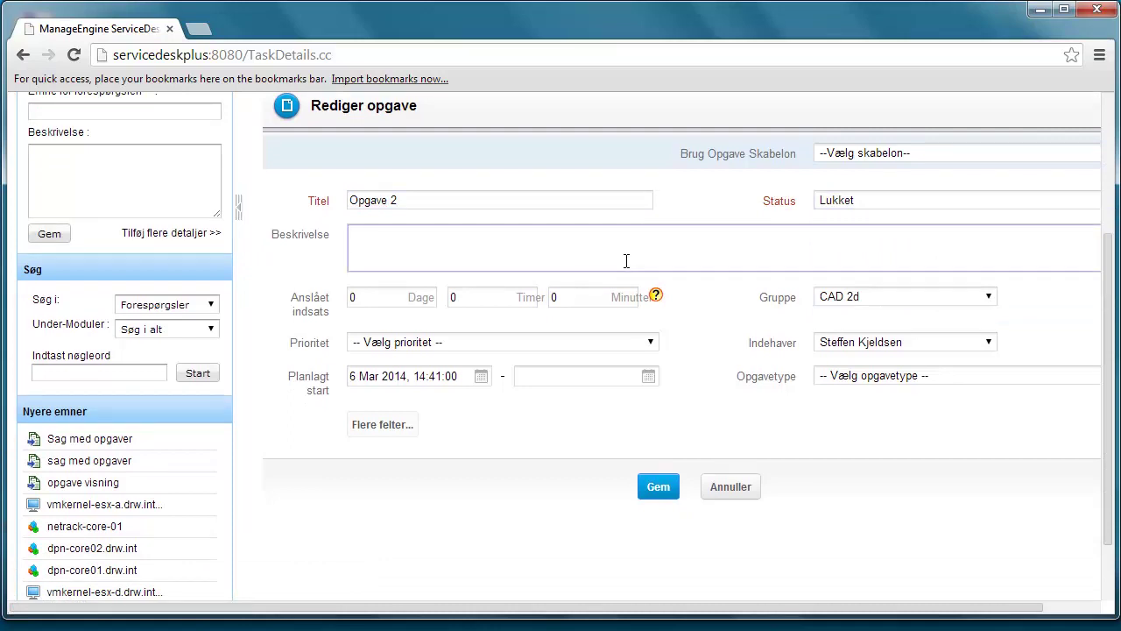
pyautogui.write('Ordnet også')
pyautogui.click(658, 488)
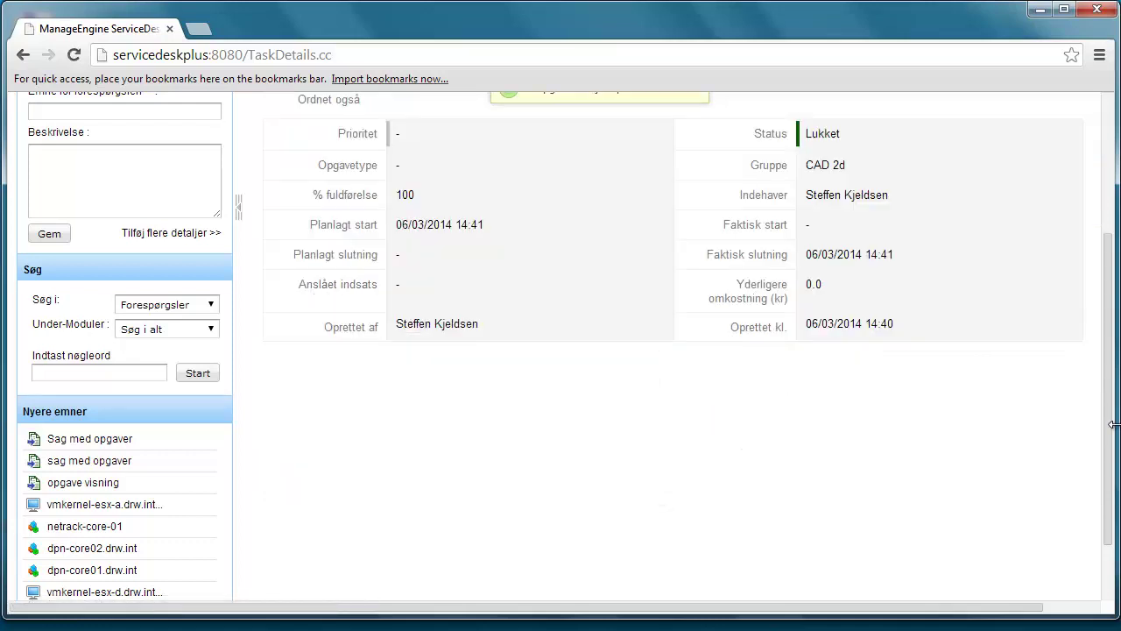
# - Go back through the request list to the technician's own open tasks and open Opgave 3
pyautogui.moveTo(1113, 425); pyautogui.dragTo(1030, 219)
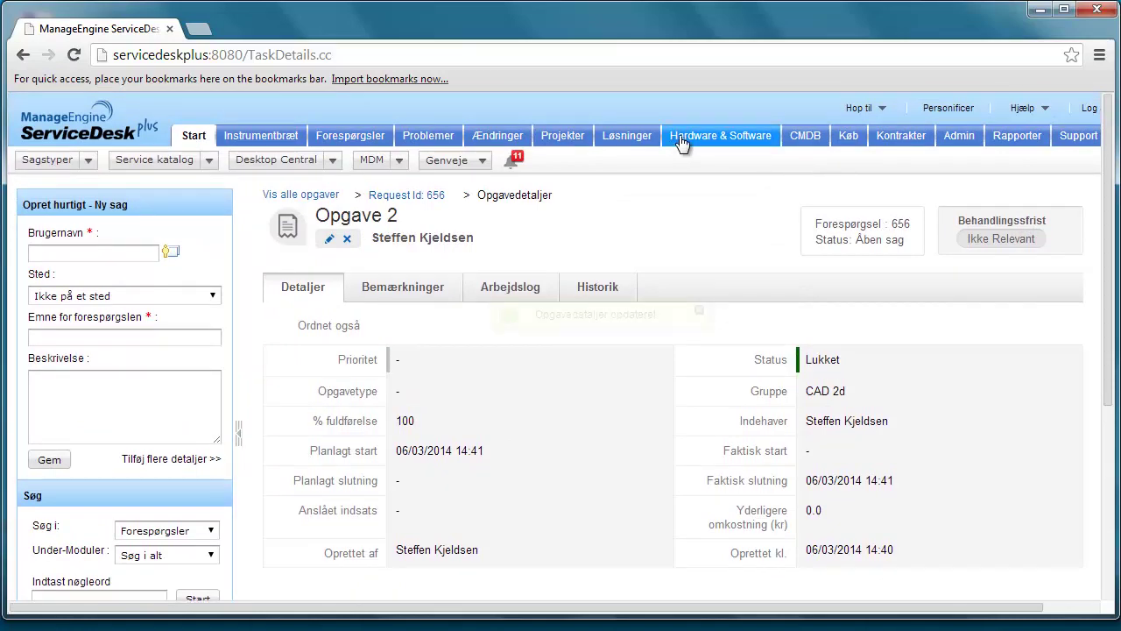
pyautogui.click(362, 133)
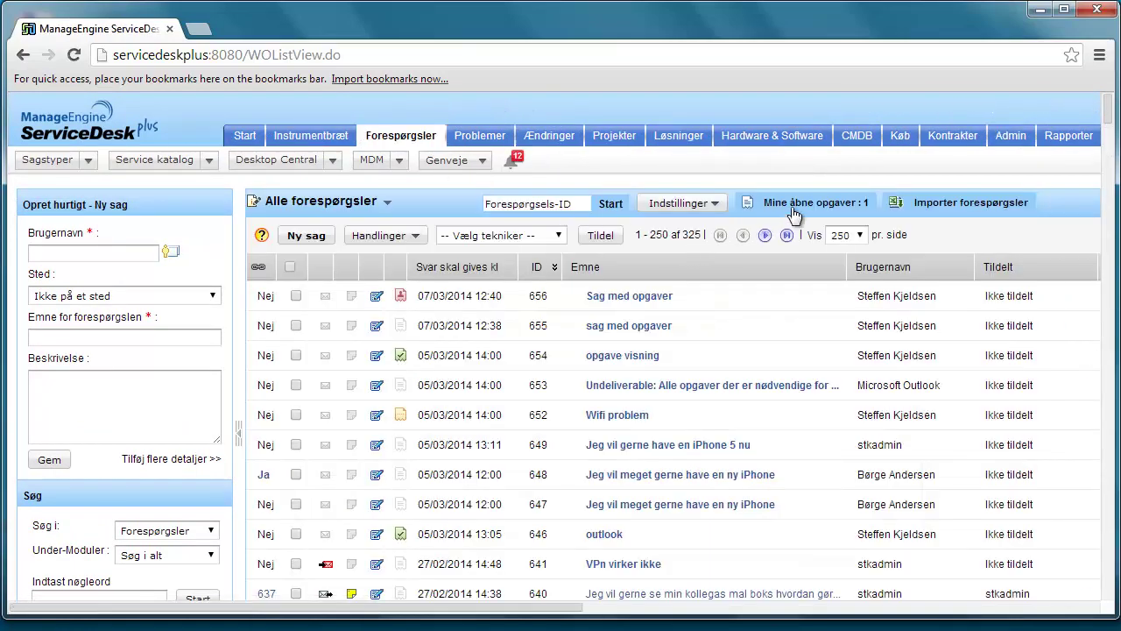
pyautogui.click(794, 212)
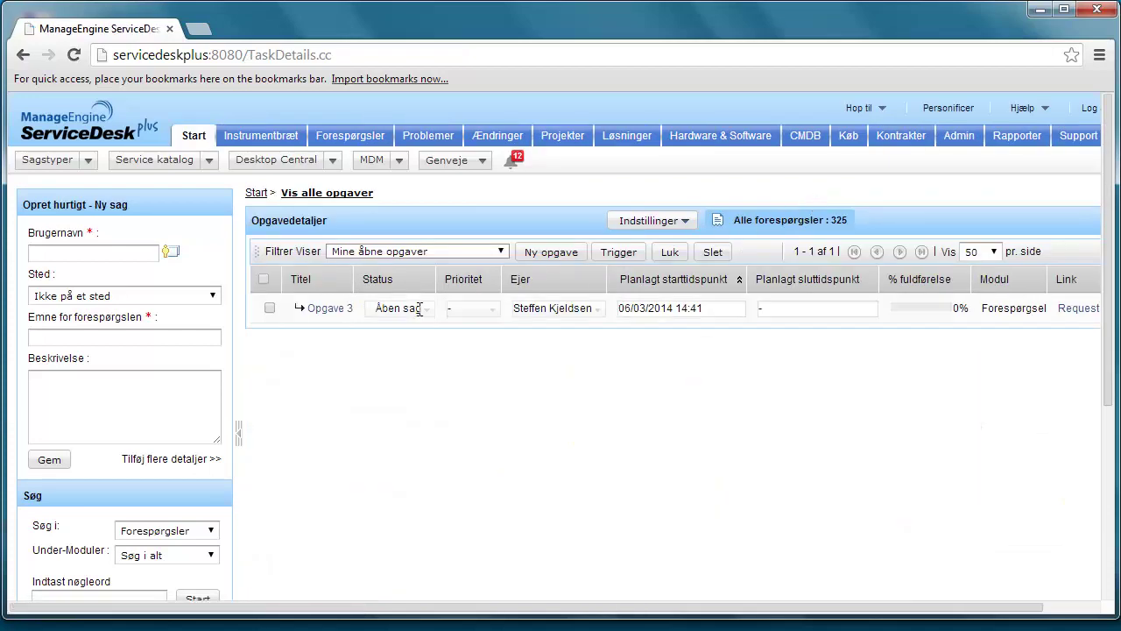
pyautogui.click(320, 311)
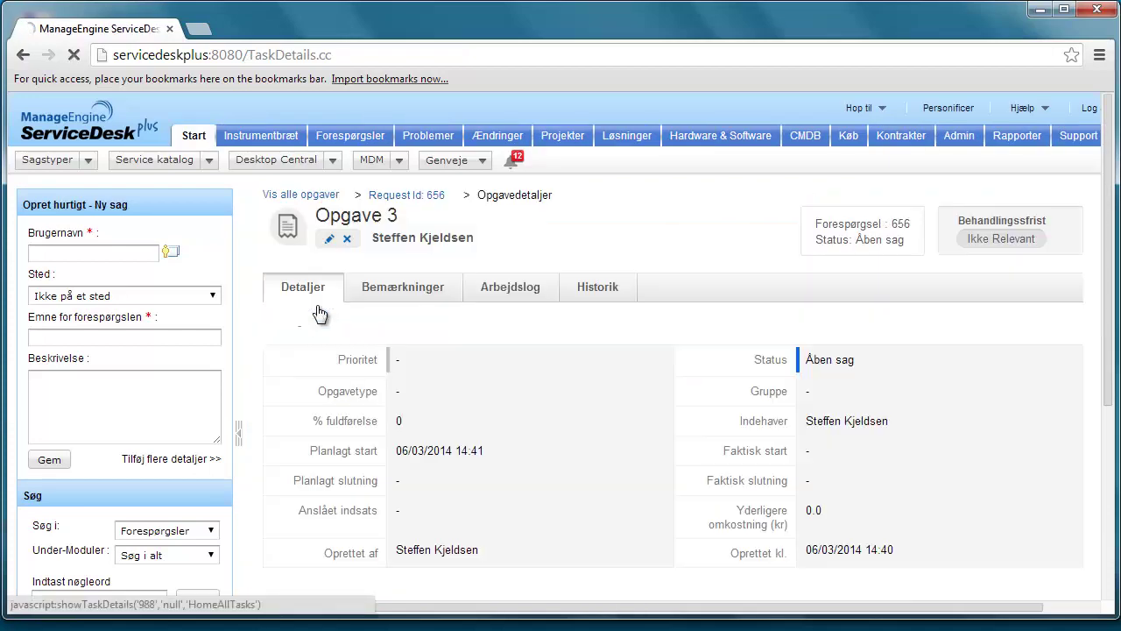